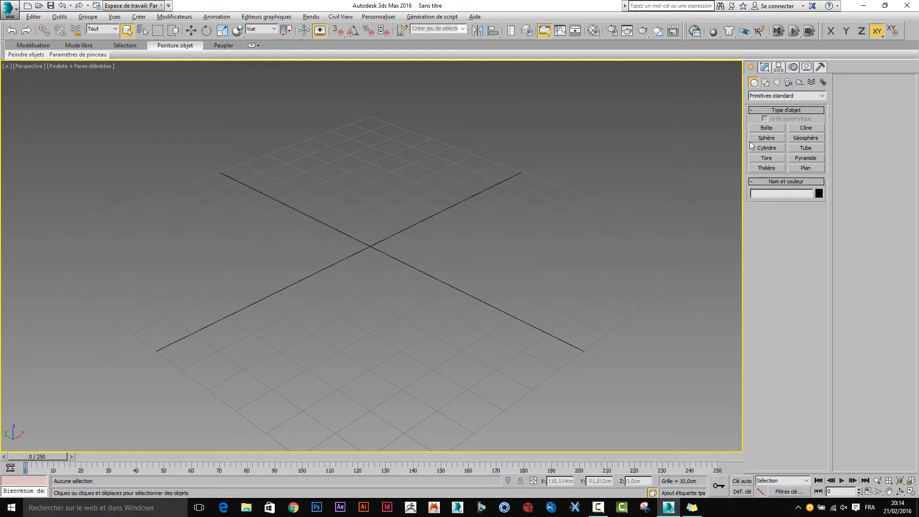
# Create a standard plane at the origin, 490 cm long and 490 cm wide, through keyboard entry
pyautogui.click(808, 168)
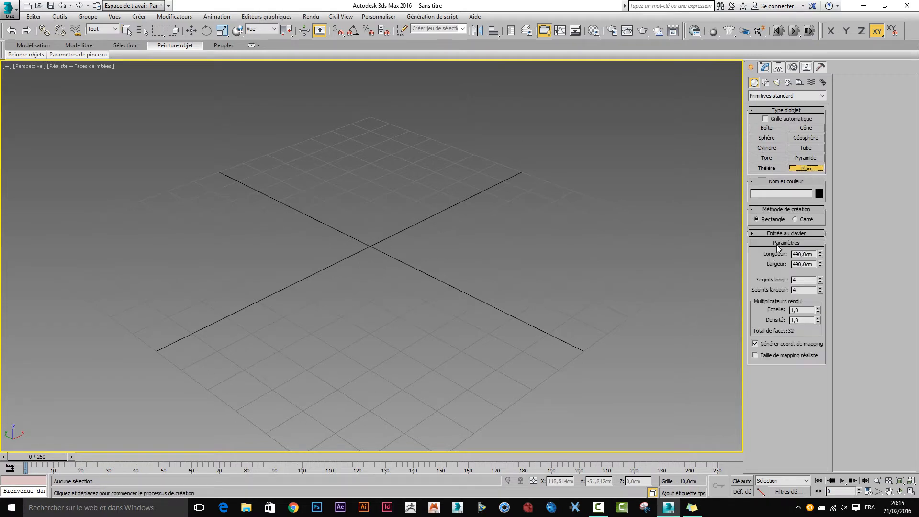
pyautogui.click(765, 233)
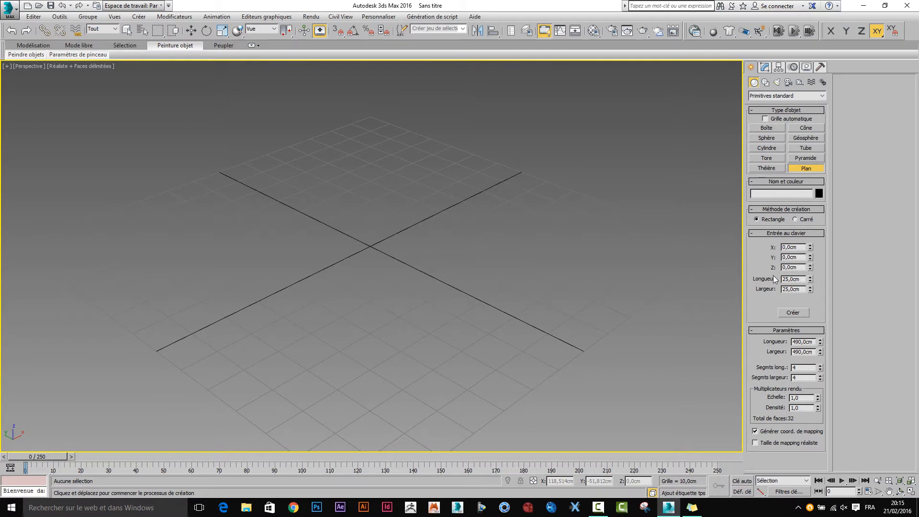
pyautogui.moveTo(803, 281); pyautogui.dragTo(757, 275)
pyautogui.write('490')
pyautogui.moveTo(804, 289); pyautogui.dragTo(759, 289)
pyautogui.write('49')
pyautogui.click(795, 312)
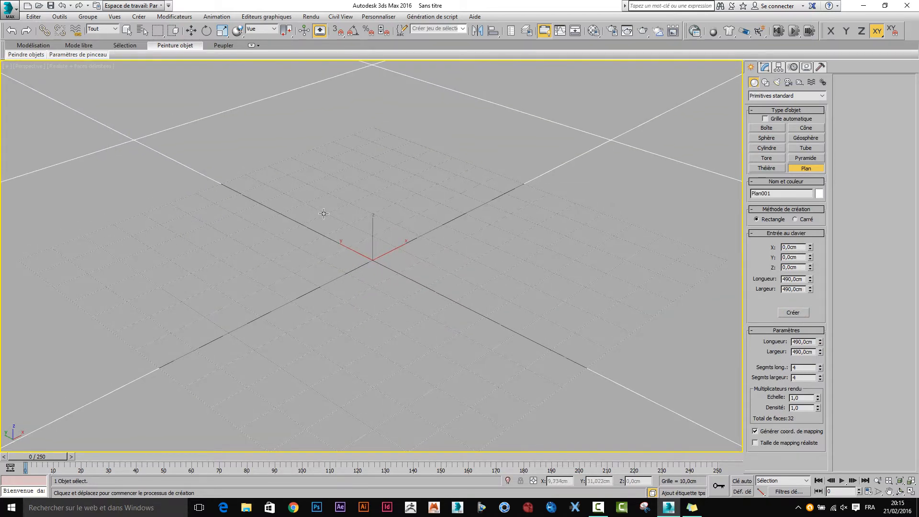
# Set the plane's length and width segments to 100 each
pyautogui.press('z')
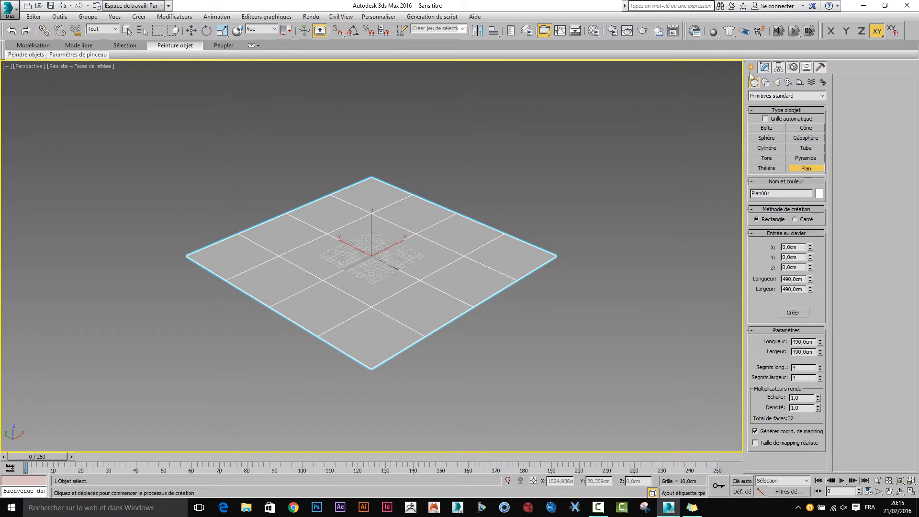
pyautogui.click(765, 68)
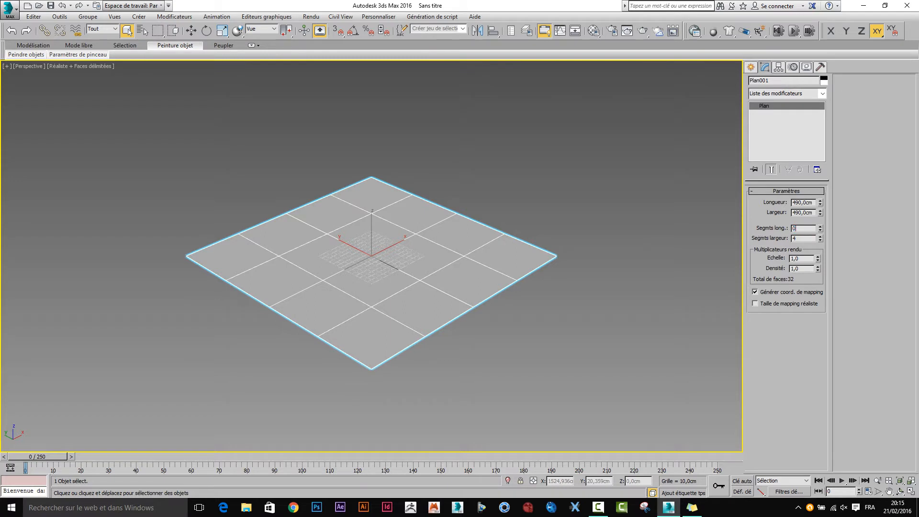
pyautogui.press('Tab')
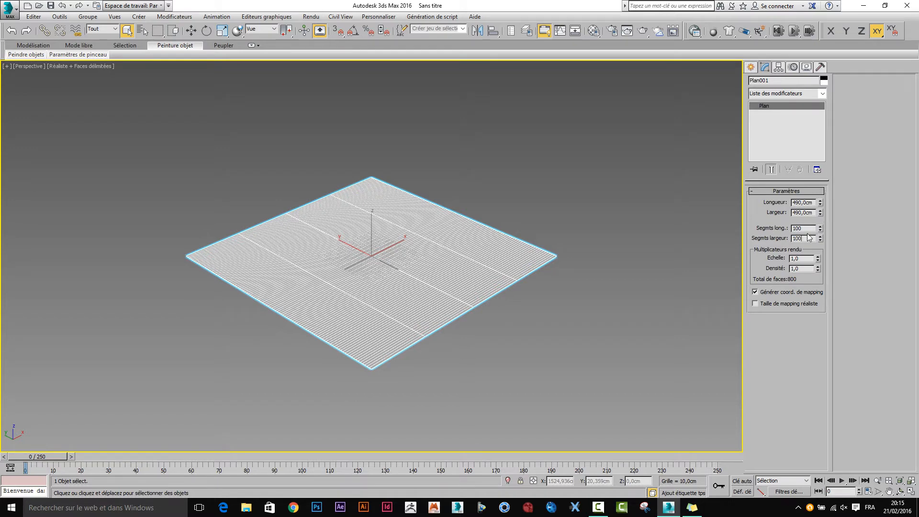
pyautogui.press('Return')
# Increase the plane's length and width segments to 200 each
pyautogui.moveTo(393, 263); pyautogui.dragTo(399, 269, button='middle')
pyautogui.scroll(4, 399, 269)
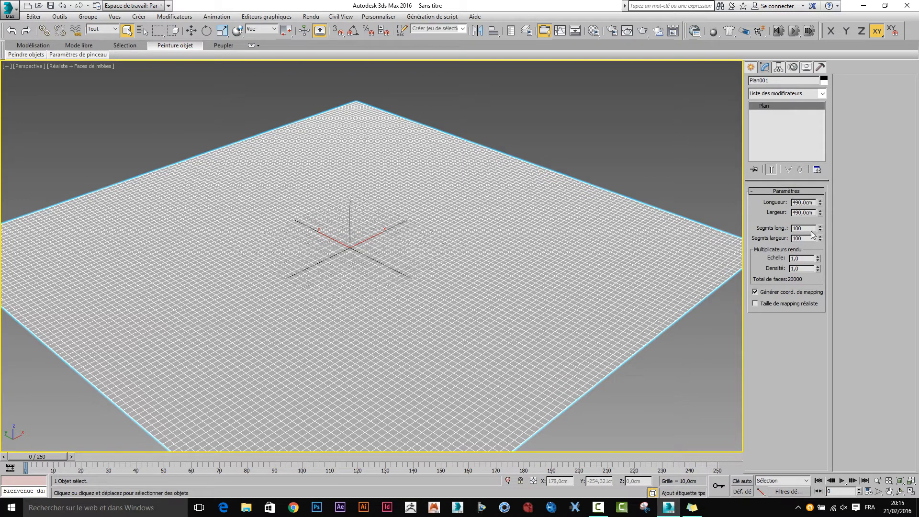
pyautogui.doubleClick(812, 229)
pyautogui.write('2')
pyautogui.press('Tab')
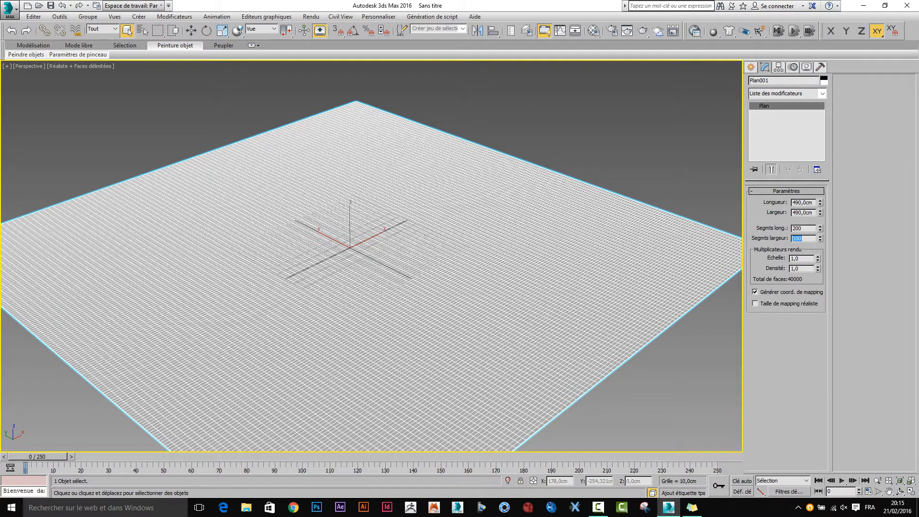
pyautogui.write('200')
pyautogui.press('Return')
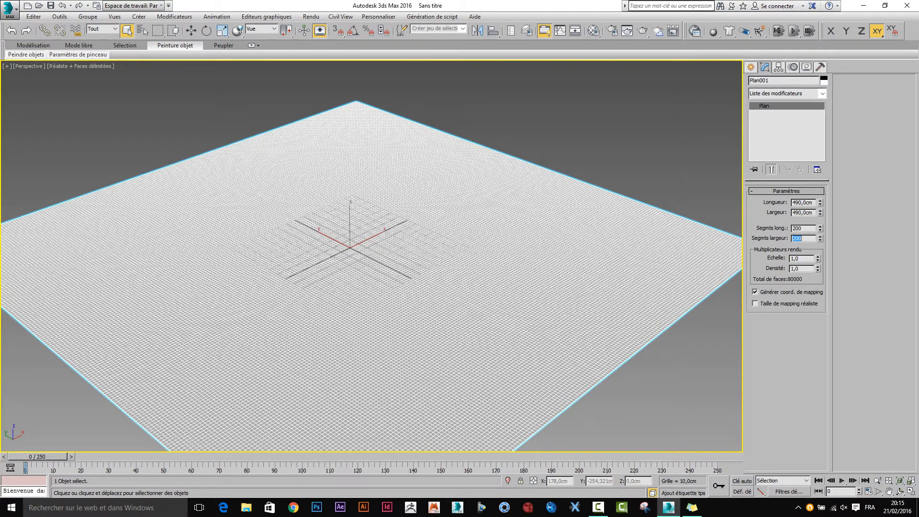
# Add an Edit Poly modifier to the plane and enter its polygon sub-object level
pyautogui.scroll(-2, 440, 215)
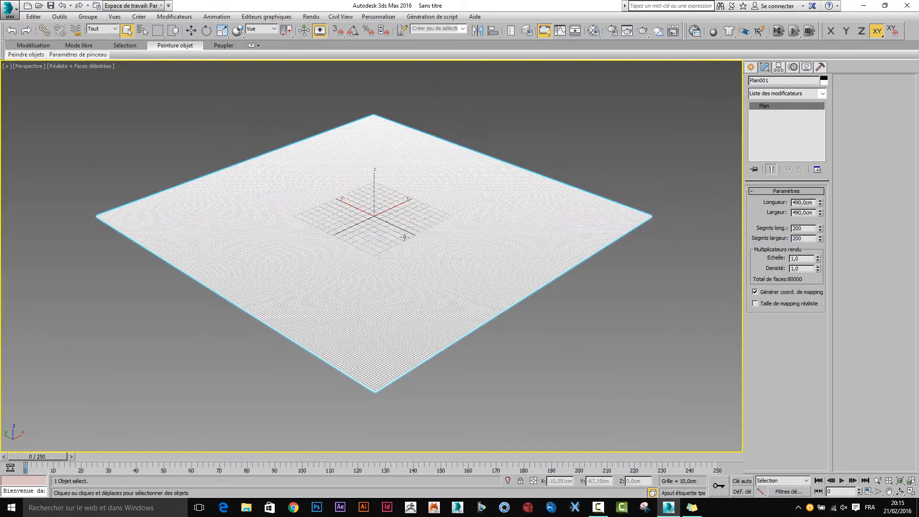
pyautogui.keyDown('alt'); pyautogui.moveTo(405, 237); pyautogui.dragTo(396, 265, button='middle'); pyautogui.keyUp('alt')
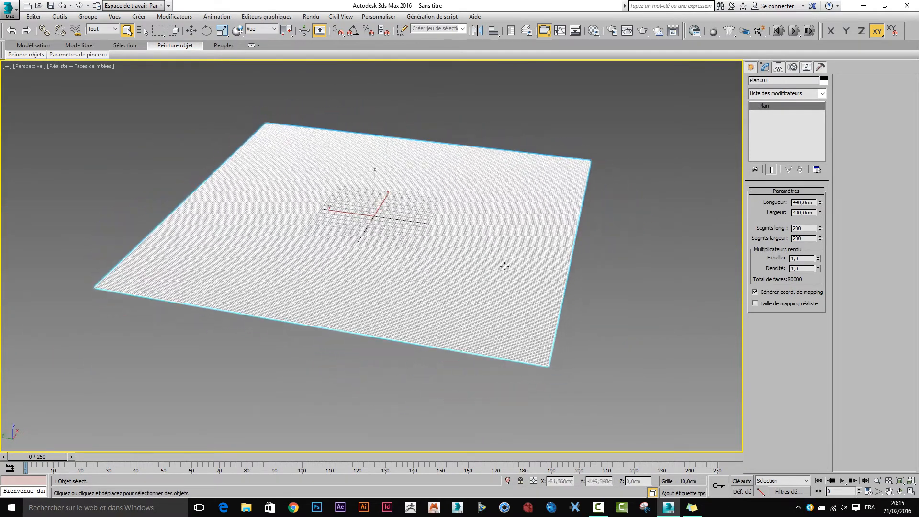
pyautogui.click(823, 93)
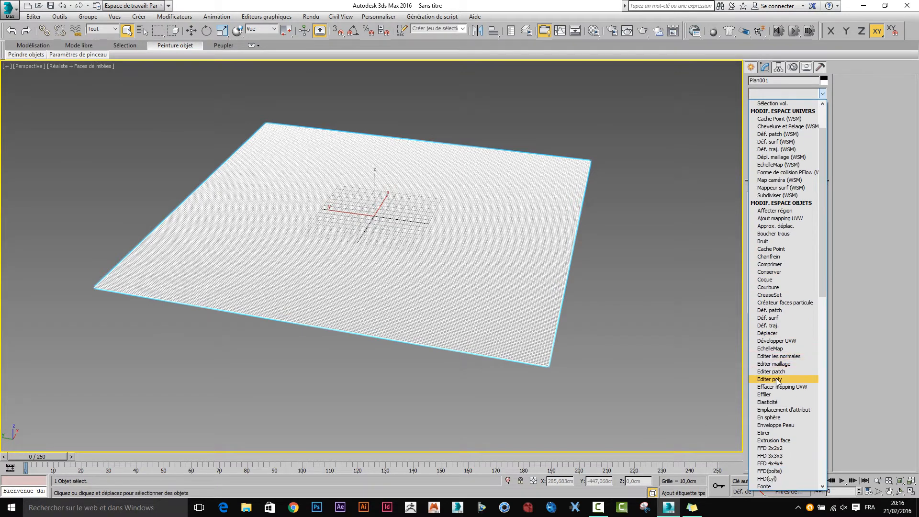
pyautogui.click(776, 380)
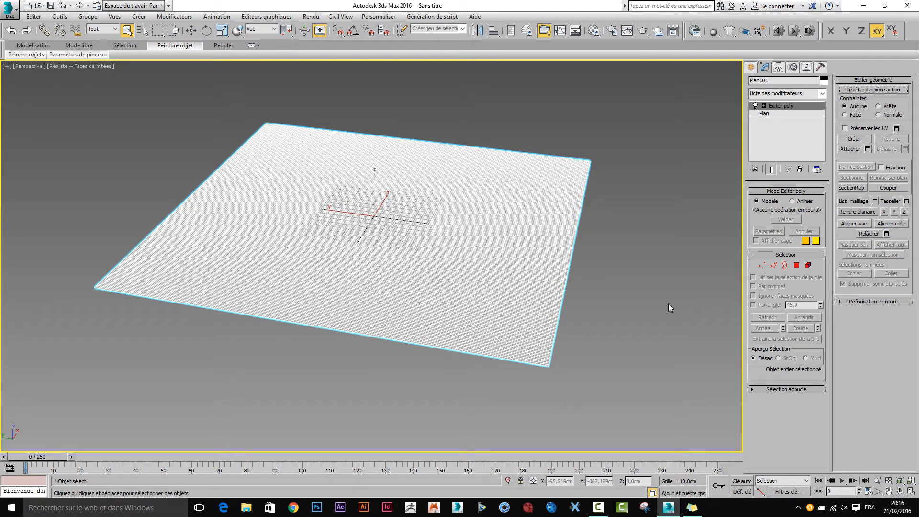
pyautogui.keyDown('alt'); pyautogui.moveTo(491, 306); pyautogui.dragTo(491, 304, button='middle'); pyautogui.keyUp('alt')
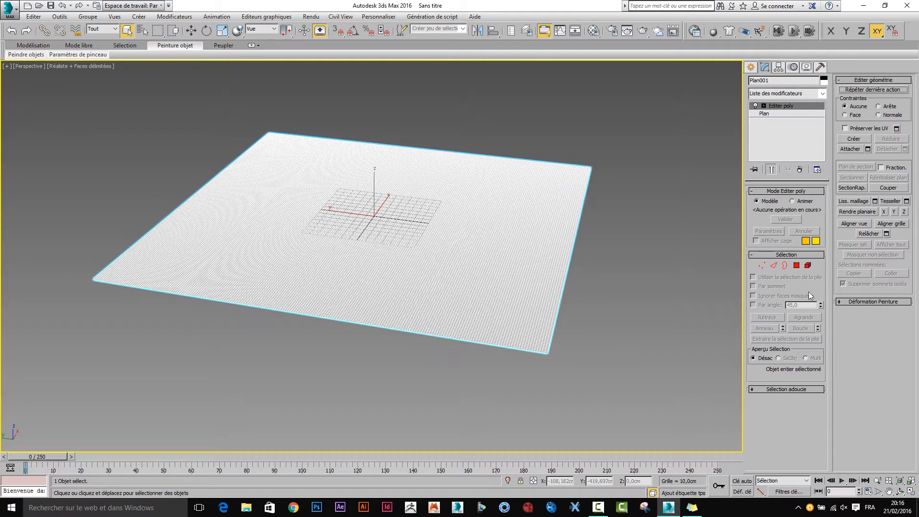
pyautogui.click(797, 265)
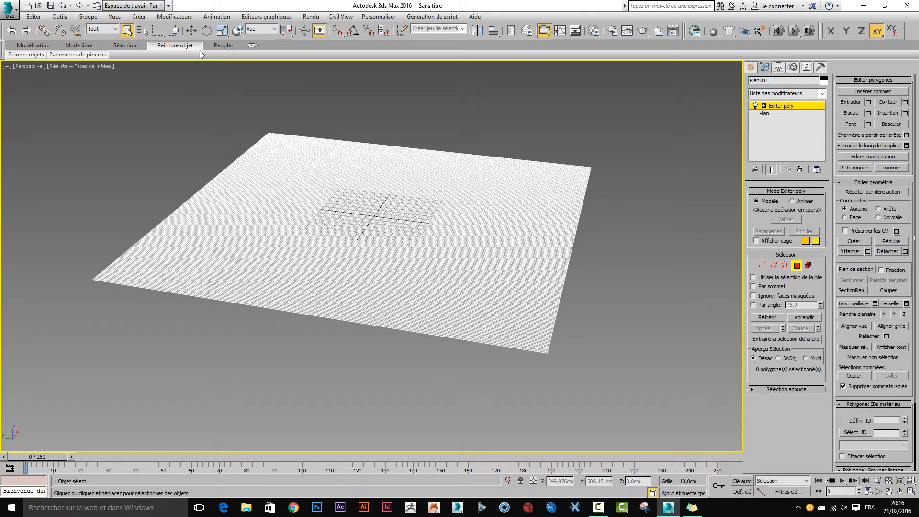
# Switch the selection region to paint selection
pyautogui.moveTo(157, 32); pyautogui.dragTo(161, 35)
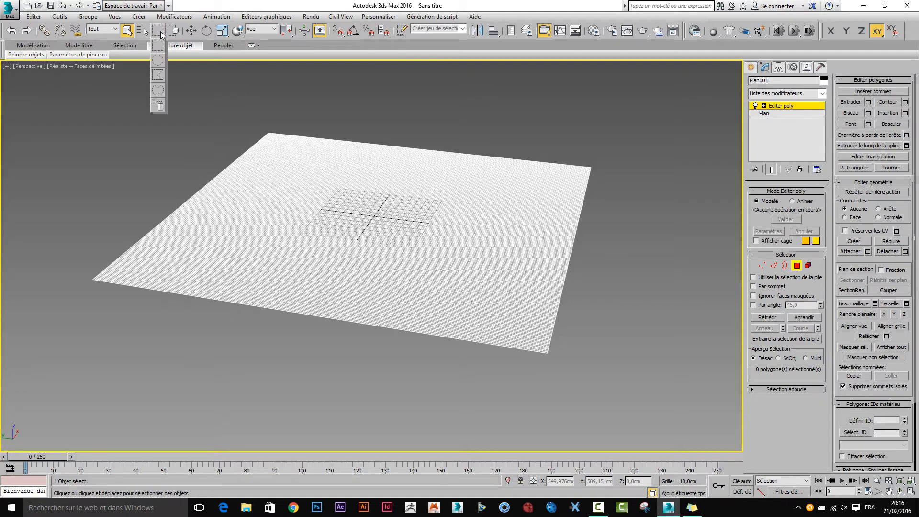
pyautogui.moveTo(158, 105); pyautogui.dragTo(158, 105)
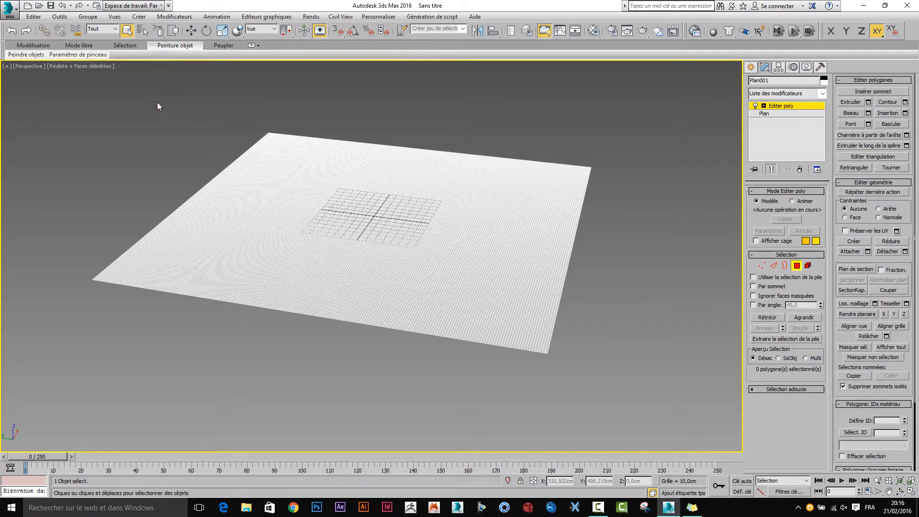
pyautogui.click(174, 33)
pyautogui.click(174, 32)
# Paint-select a band of polygons along one edge of the dense plane
pyautogui.moveTo(545, 161)
pyautogui.mouseDown()
pyautogui.moveTo(518, 186)
pyautogui.moveTo(527, 248)
pyautogui.moveTo(550, 169)
pyautogui.moveTo(568, 174)
pyautogui.moveTo(530, 311)
pyautogui.moveTo(536, 350)
pyautogui.moveTo(588, 167)
pyautogui.moveTo(560, 216)
pyautogui.mouseUp()
pyautogui.moveTo(483, 237)
pyautogui.keyDown('alt'); pyautogui.mouseDown(button='middle')
pyautogui.moveTo(455, 272)
pyautogui.moveTo(482, 273)
pyautogui.mouseUp(button='middle'); pyautogui.keyUp('alt')
pyautogui.scroll(3, 481, 273)
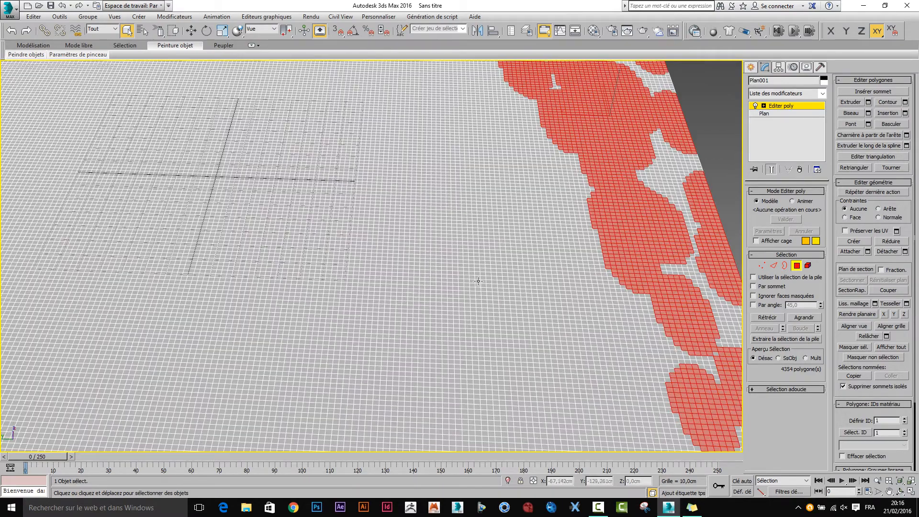
pyautogui.scroll(-6, 476, 280)
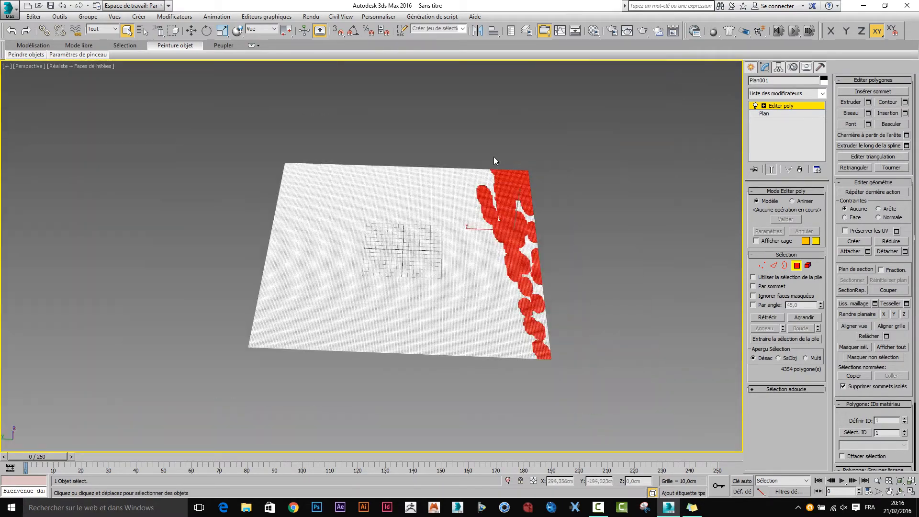
pyautogui.moveTo(493, 166)
pyautogui.mouseDown()
pyautogui.moveTo(507, 239)
pyautogui.moveTo(512, 188)
pyautogui.moveTo(524, 205)
pyautogui.moveTo(524, 261)
pyautogui.mouseUp()
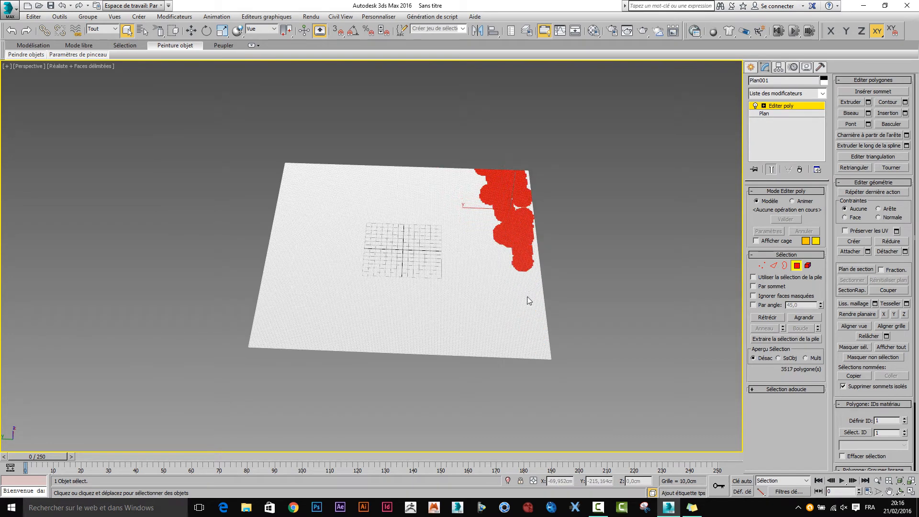
pyautogui.moveTo(528, 301)
pyautogui.mouseDown()
pyautogui.moveTo(548, 354)
pyautogui.moveTo(536, 249)
pyautogui.moveTo(538, 266)
pyautogui.mouseUp()
# Go back to the base plane's parameters and set the length and width segments to 100 each
pyautogui.click(786, 113)
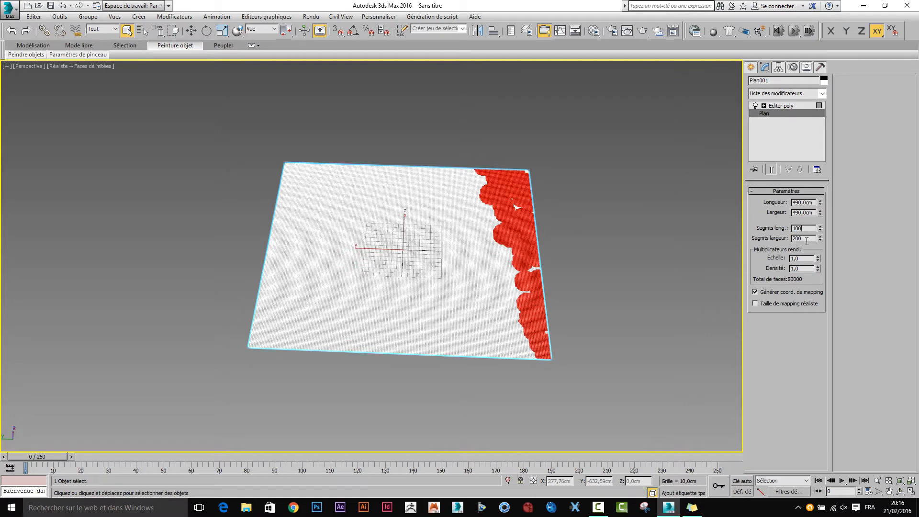
pyautogui.moveTo(807, 240); pyautogui.dragTo(786, 240)
pyautogui.write('100')
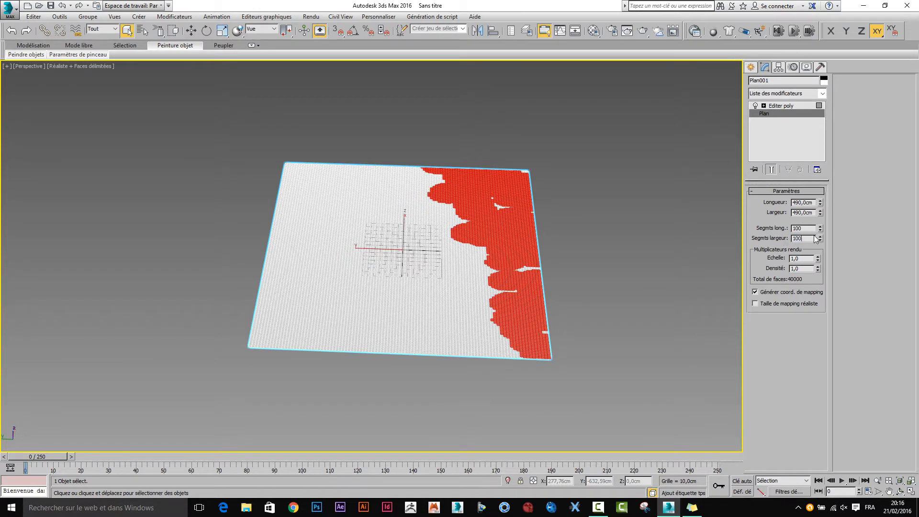
pyautogui.click(809, 229)
pyautogui.click(573, 234)
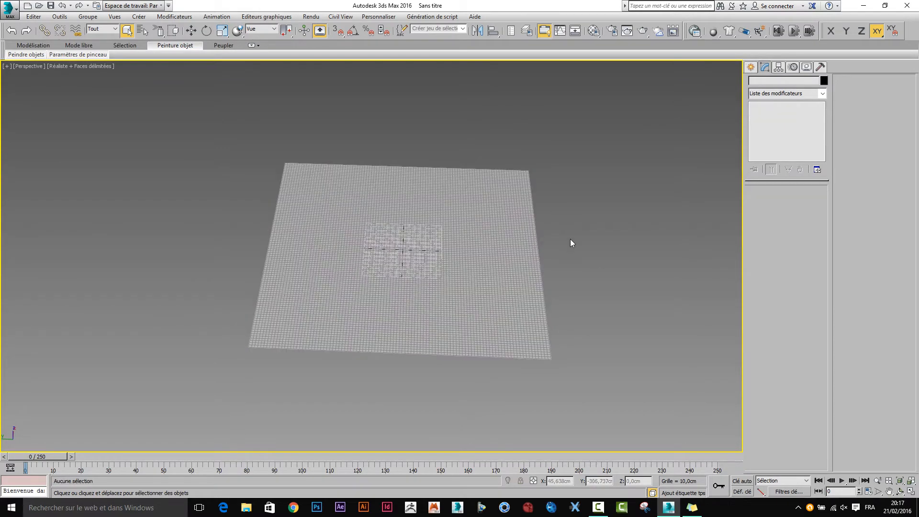
# Return to the plane's Edit Poly polygon level and paint-select a fresh irregular band of polygons along one edge
pyautogui.moveTo(570, 240); pyautogui.dragTo(529, 244, button='middle')
pyautogui.click(469, 240)
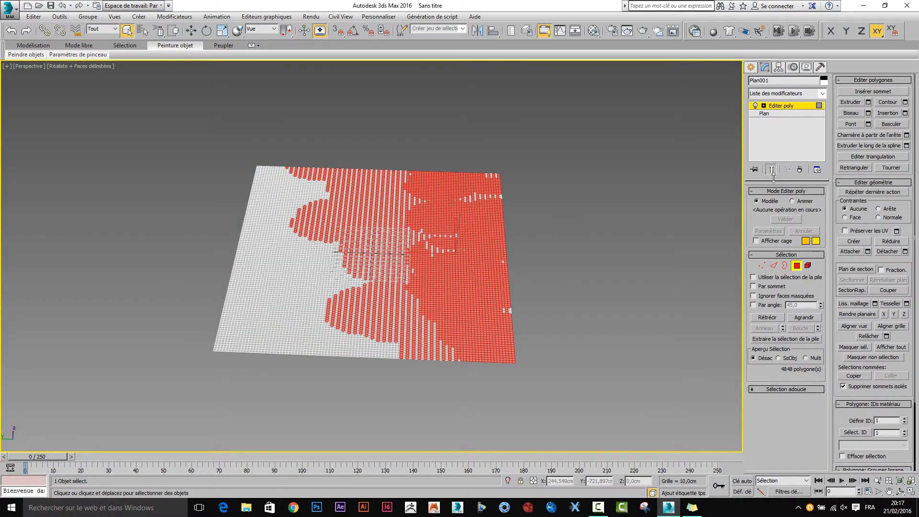
pyautogui.click(554, 244)
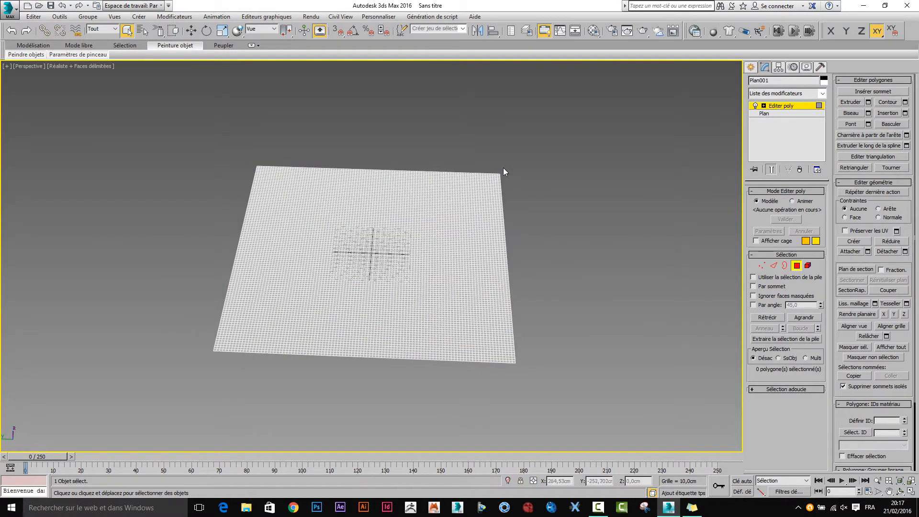
pyautogui.moveTo(503, 175)
pyautogui.mouseDown()
pyautogui.moveTo(505, 369)
pyautogui.moveTo(494, 335)
pyautogui.moveTo(492, 204)
pyautogui.moveTo(467, 166)
pyautogui.moveTo(489, 216)
pyautogui.mouseUp()
pyautogui.moveTo(476, 247)
pyautogui.mouseDown()
pyautogui.moveTo(483, 324)
pyautogui.moveTo(452, 350)
pyautogui.moveTo(469, 368)
pyautogui.moveTo(481, 354)
pyautogui.mouseUp()
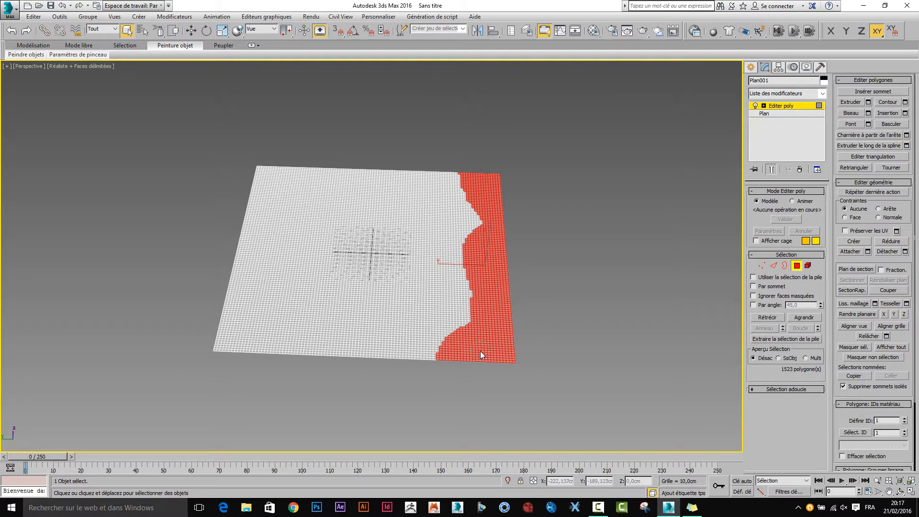
pyautogui.moveTo(436, 318); pyautogui.dragTo(520, 308)
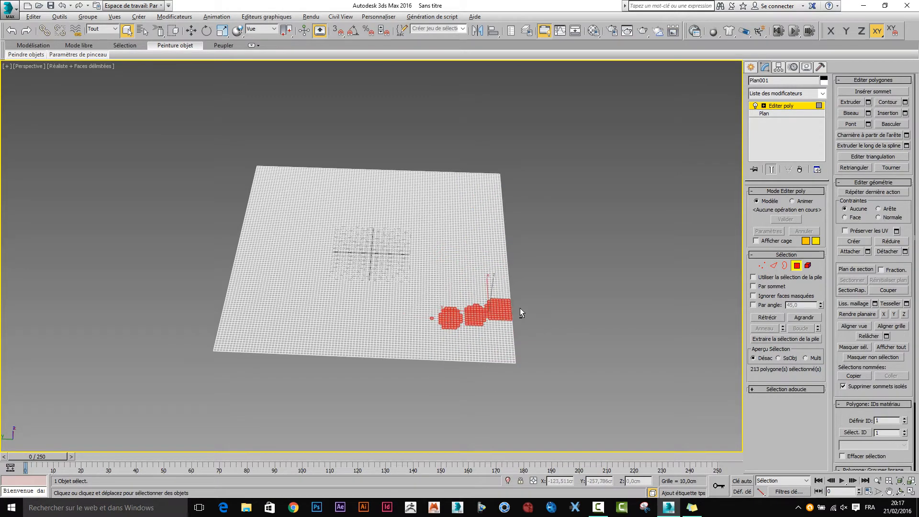
pyautogui.click(493, 174)
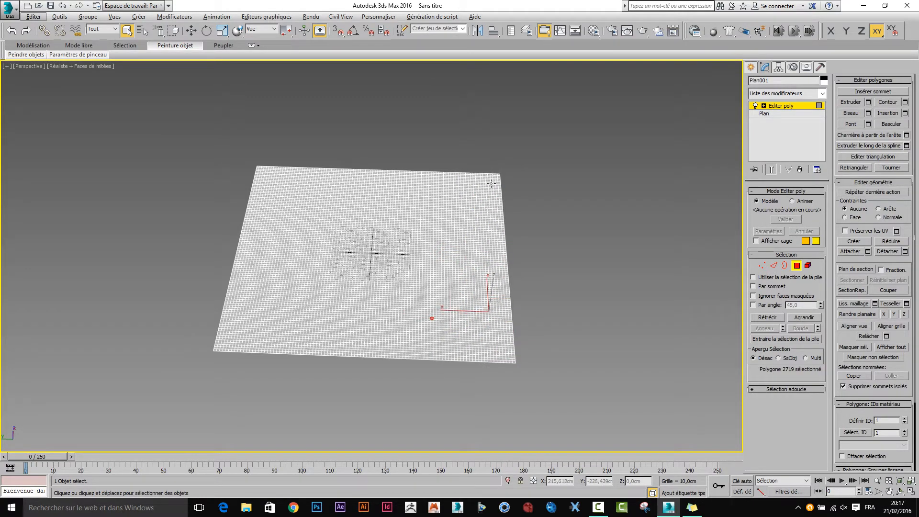
pyautogui.hotkey('ctrl', 'z')
pyautogui.hotkey('ctrl', 'z')
# Enable soft selection for the painted band and set its falloff to 71.6 cm
pyautogui.keyDown('alt'); pyautogui.moveTo(541, 290); pyautogui.dragTo(771, 221, button='middle'); pyautogui.keyUp('alt')
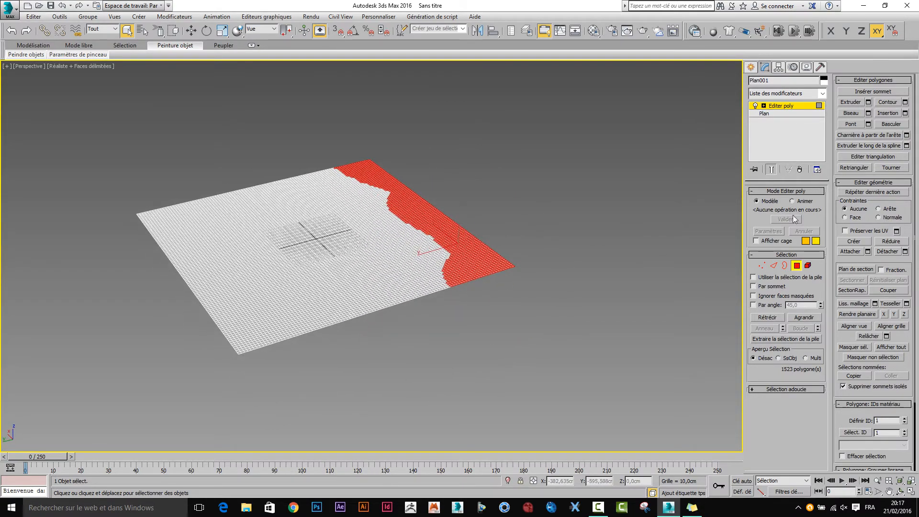
pyautogui.click(755, 389)
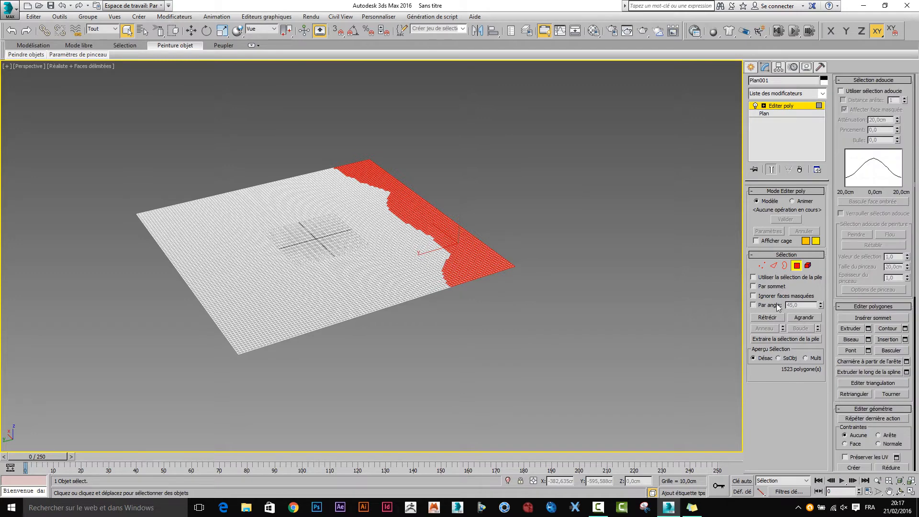
pyautogui.click(841, 91)
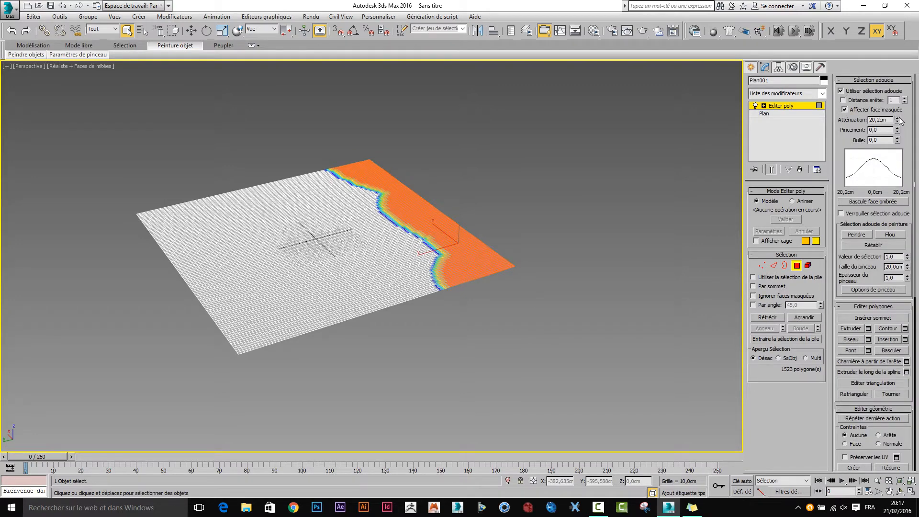
pyautogui.moveTo(897, 120); pyautogui.dragTo(900, 10)
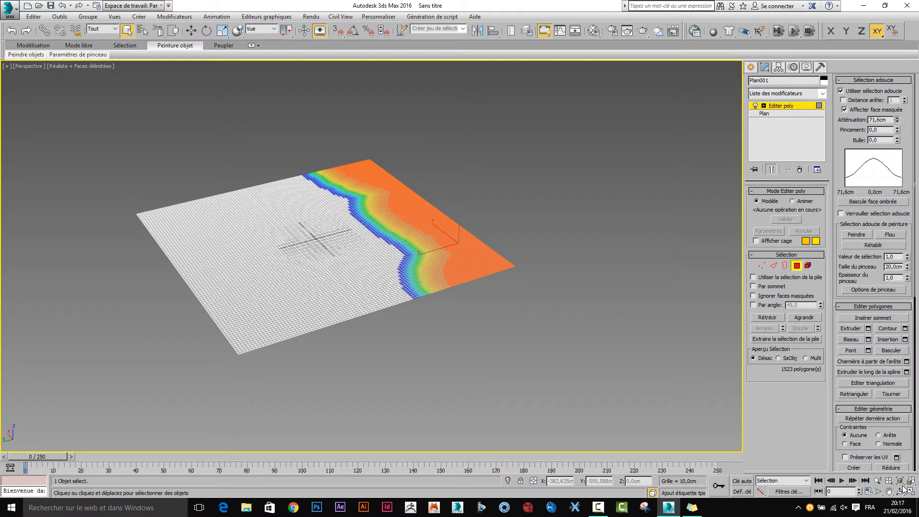
# Try to raise the soft-selected band of polygons along Z by about 27 cm
pyautogui.click(191, 31)
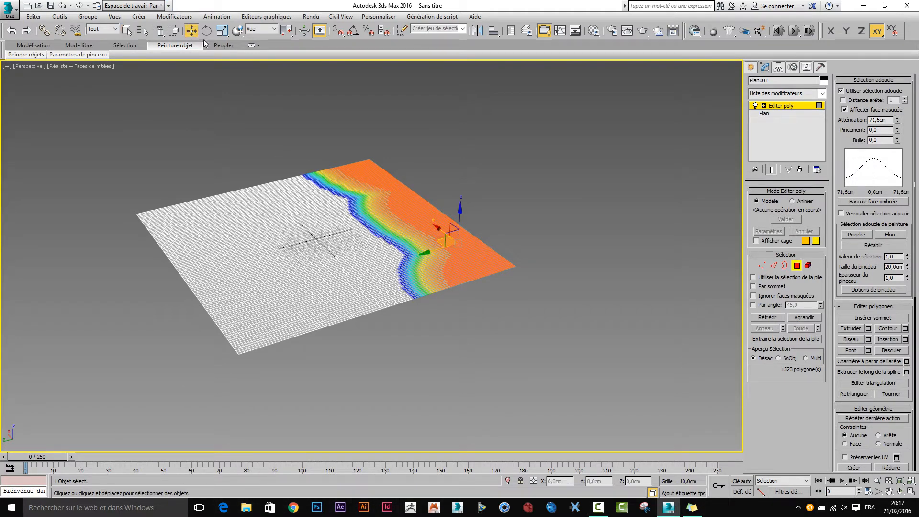
pyautogui.moveTo(459, 209); pyautogui.dragTo(460, 199)
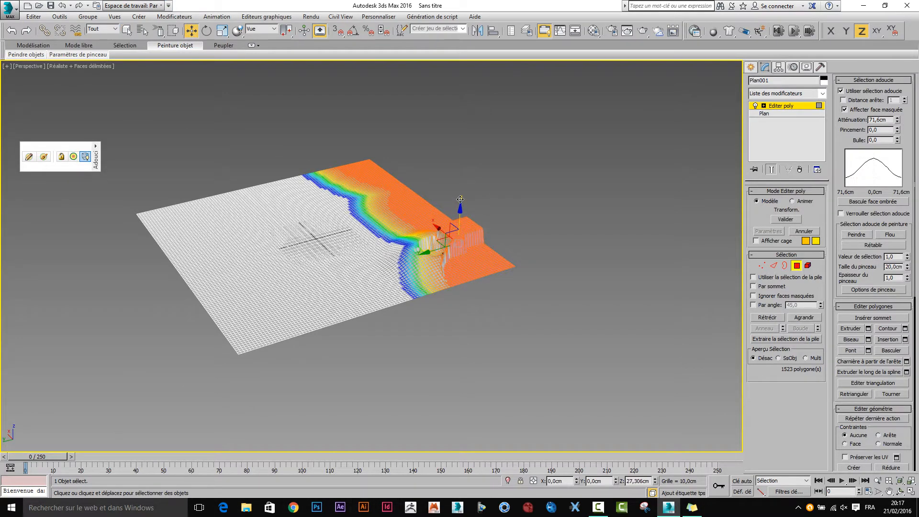
pyautogui.rightClick(462, 206)
pyautogui.keyDown('alt'); pyautogui.moveTo(459, 282); pyautogui.dragTo(489, 280, button='middle'); pyautogui.keyUp('alt')
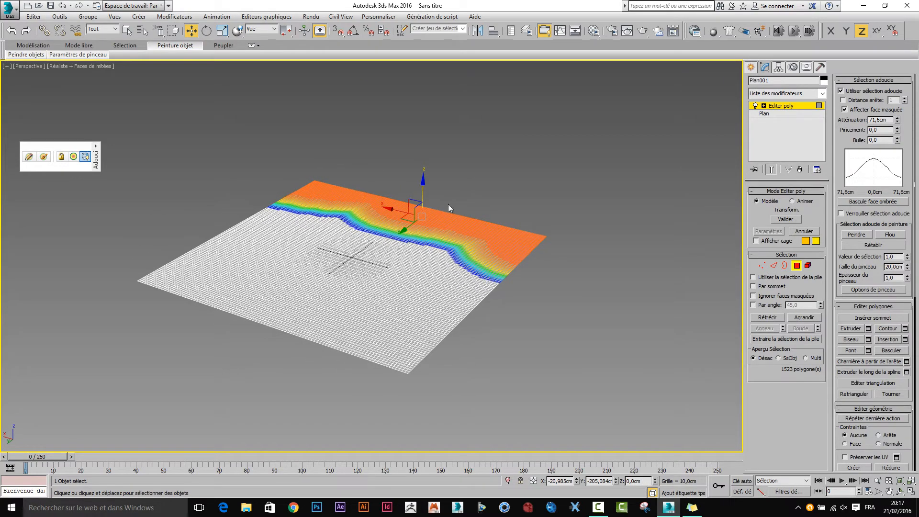
# Trim the soft-selected band to a narrower irregular strip of polygons along the same edge and raise it along Z into a slope
pyautogui.moveTo(424, 187); pyautogui.dragTo(433, 138)
pyautogui.rightClick(432, 137)
pyautogui.keyDown('alt'); pyautogui.moveTo(470, 287); pyautogui.dragTo(387, 320, button='middle'); pyautogui.keyUp('alt')
pyautogui.moveTo(452, 127)
pyautogui.mouseDown()
pyautogui.moveTo(413, 140)
pyautogui.moveTo(433, 243)
pyautogui.moveTo(423, 288)
pyautogui.moveTo(439, 305)
pyautogui.moveTo(444, 229)
pyautogui.moveTo(455, 257)
pyautogui.mouseUp()
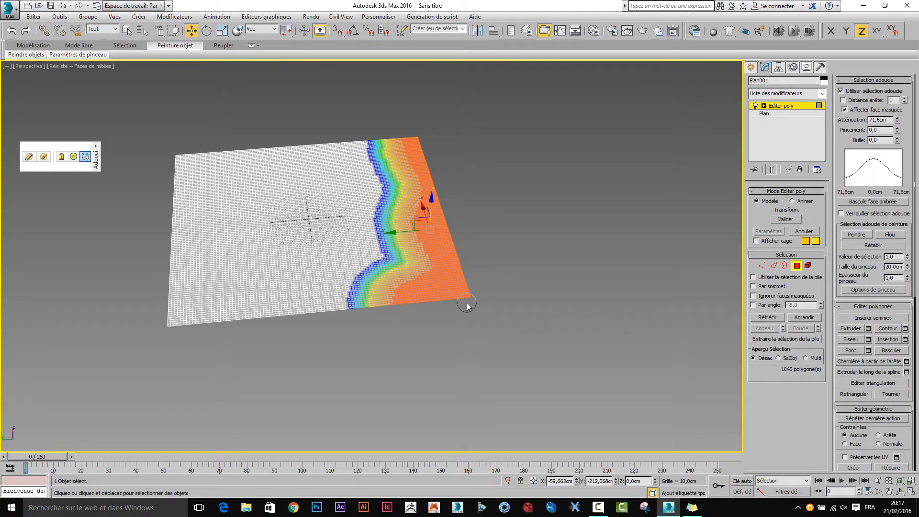
pyautogui.moveTo(431, 203); pyautogui.dragTo(436, 167)
pyautogui.keyDown('alt'); pyautogui.moveTo(379, 358); pyautogui.dragTo(462, 243, button='middle'); pyautogui.keyUp('alt')
# Raise a narrower painted strip at the raised edge by about 30 cm along Z, using a soft-selection falloff of 43.676 cm
pyautogui.moveTo(466, 174)
pyautogui.mouseDown()
pyautogui.moveTo(445, 173)
pyautogui.moveTo(459, 252)
pyautogui.moveTo(476, 233)
pyautogui.moveTo(455, 173)
pyautogui.moveTo(427, 144)
pyautogui.moveTo(440, 174)
pyautogui.mouseUp()
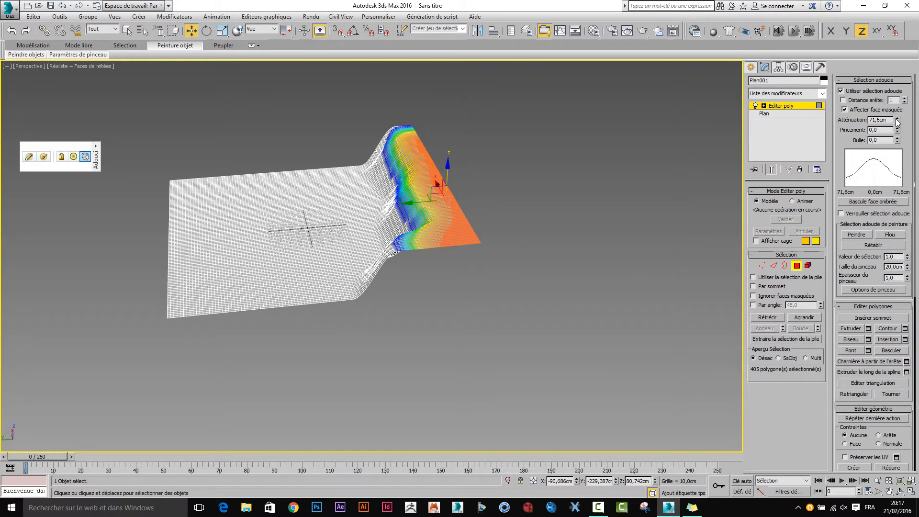
pyautogui.moveTo(898, 122); pyautogui.dragTo(895, 141)
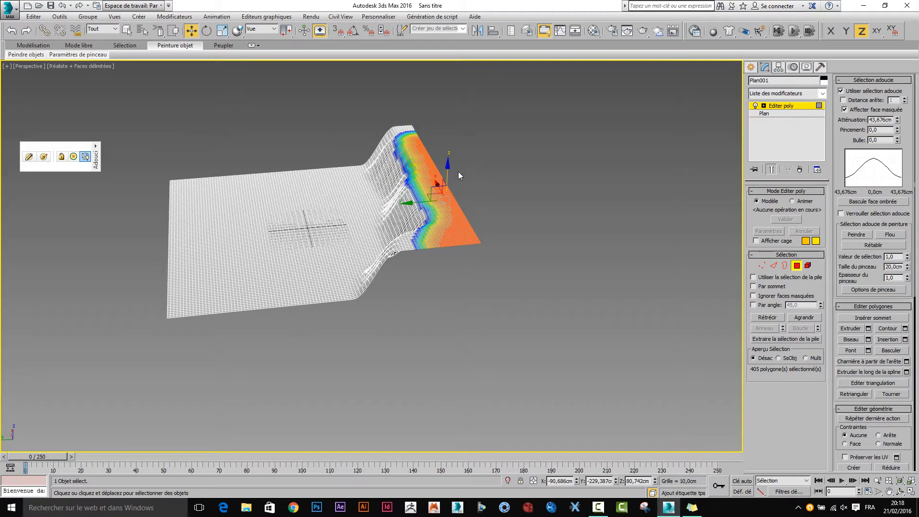
pyautogui.moveTo(447, 172); pyautogui.dragTo(450, 157)
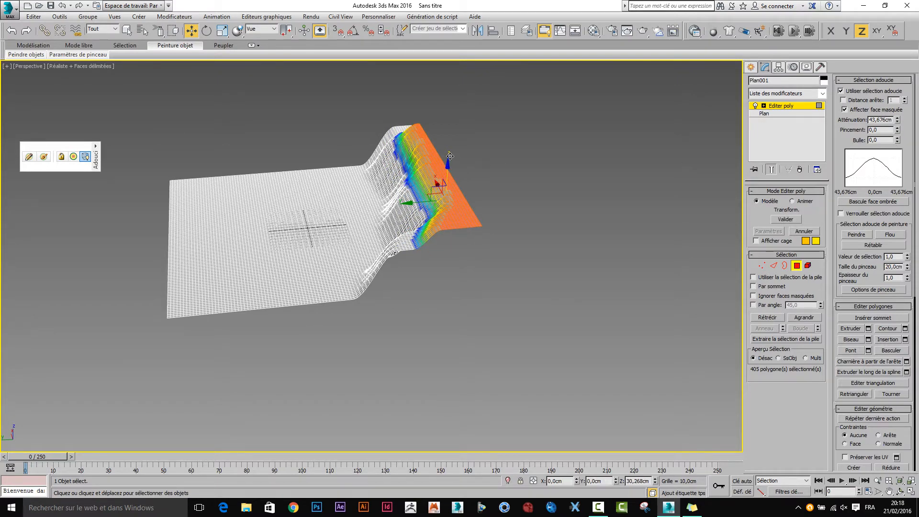
pyautogui.click(380, 303)
# Paint-select an irregular band of polygons along the plane's opposite flat edge
pyautogui.keyDown('alt'); pyautogui.moveTo(380, 303); pyautogui.dragTo(464, 317, button='middle'); pyautogui.keyUp('alt')
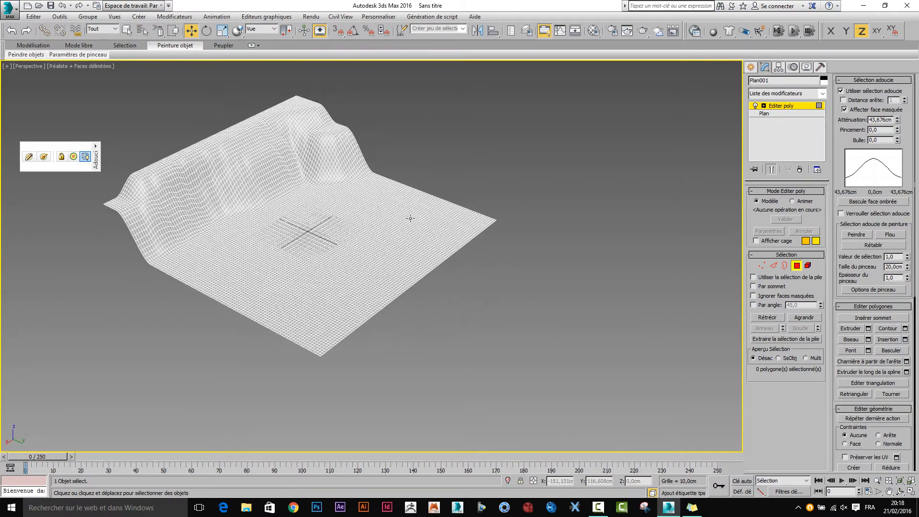
pyautogui.scroll(3, 428, 233)
pyautogui.scroll(-3, 450, 254)
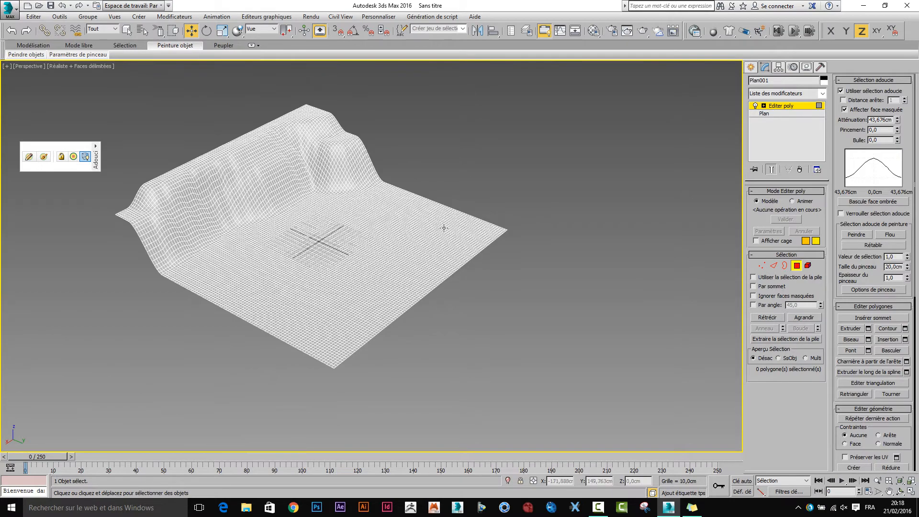
pyautogui.keyDown('alt'); pyautogui.moveTo(438, 244); pyautogui.dragTo(473, 244, button='middle'); pyautogui.keyUp('alt')
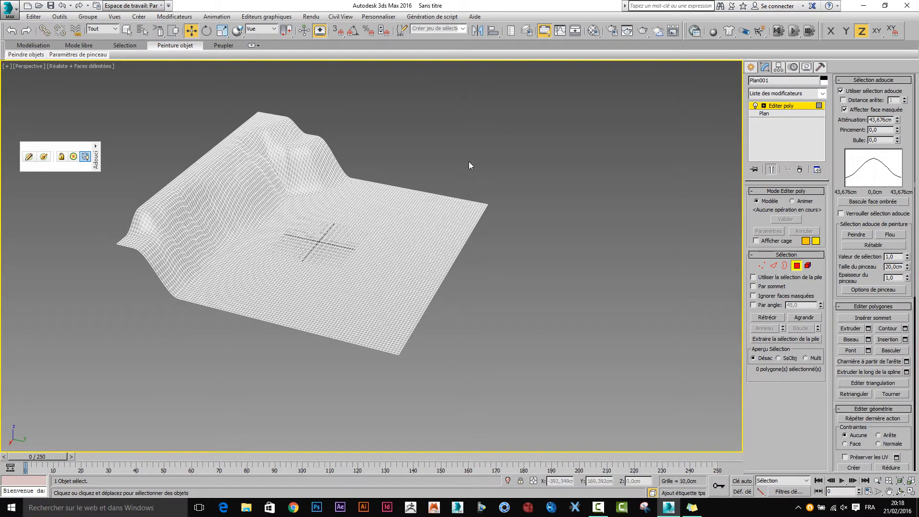
pyautogui.moveTo(474, 201)
pyautogui.mouseDown()
pyautogui.moveTo(434, 265)
pyautogui.moveTo(382, 311)
pyautogui.mouseUp()
pyautogui.moveTo(360, 326)
pyautogui.mouseDown()
pyautogui.moveTo(360, 339)
pyautogui.moveTo(337, 339)
pyautogui.moveTo(375, 346)
pyautogui.moveTo(422, 310)
pyautogui.moveTo(478, 220)
pyautogui.moveTo(370, 340)
pyautogui.moveTo(403, 312)
pyautogui.moveTo(404, 353)
pyautogui.mouseUp()
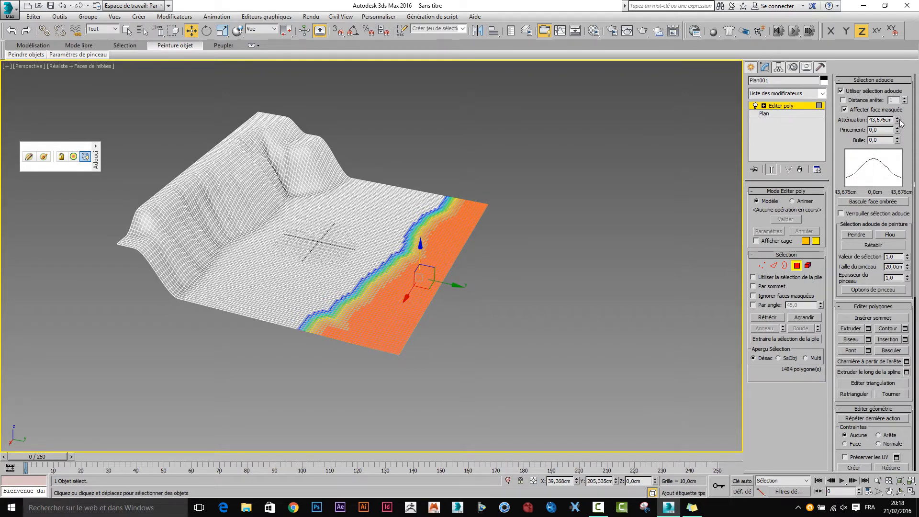
# Set the falloff to 31.01 cm, lower the opposite band by about 21.5 cm along Z and clear the selection
pyautogui.moveTo(898, 121); pyautogui.dragTo(898, 133)
pyautogui.keyDown('alt'); pyautogui.moveTo(514, 255); pyautogui.dragTo(529, 243, button='middle'); pyautogui.keyUp('alt')
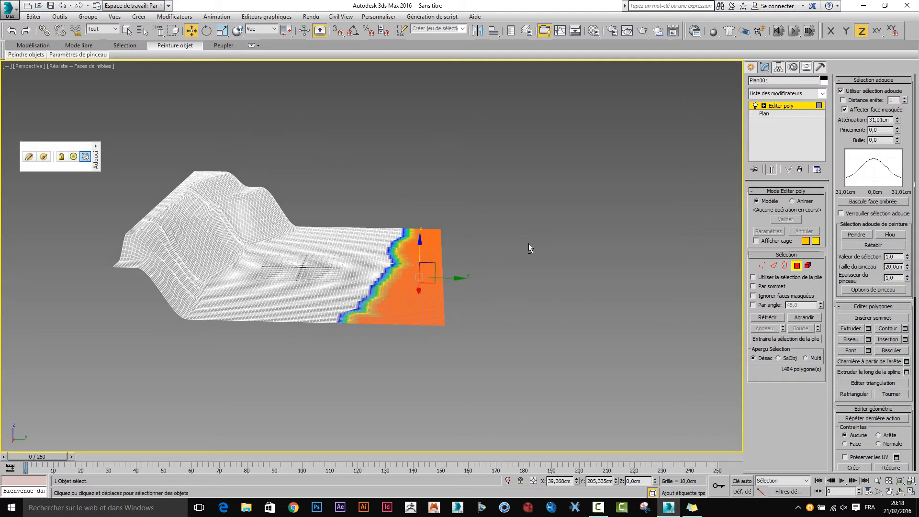
pyautogui.moveTo(417, 247); pyautogui.dragTo(423, 266)
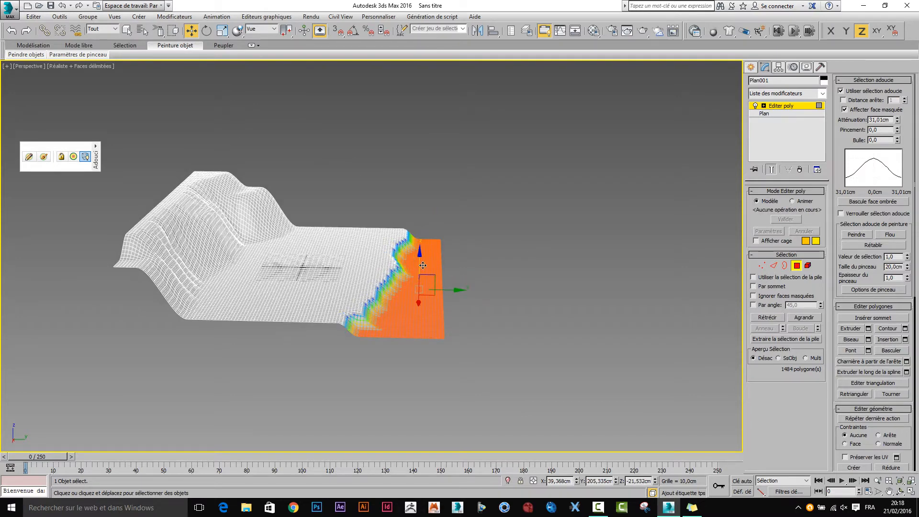
pyautogui.click(473, 268)
# Paint-select the high ridge, the strip at its foot and the band along the lower step, with a falloff of 21.087 cm
pyautogui.keyDown('alt'); pyautogui.moveTo(516, 296); pyautogui.dragTo(570, 256, button='middle'); pyautogui.keyUp('alt')
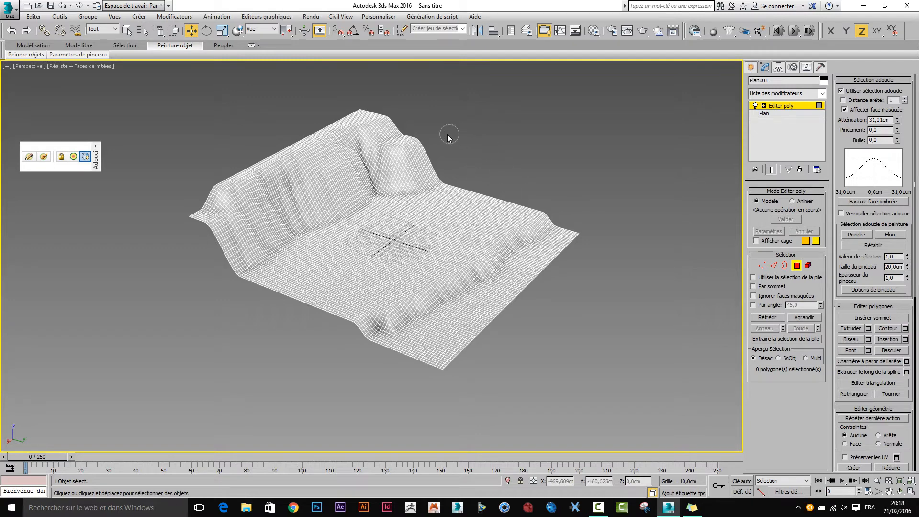
pyautogui.moveTo(433, 141)
pyautogui.mouseDown()
pyautogui.moveTo(383, 144)
pyautogui.moveTo(215, 198)
pyautogui.moveTo(311, 123)
pyautogui.moveTo(367, 120)
pyautogui.moveTo(326, 130)
pyautogui.mouseUp()
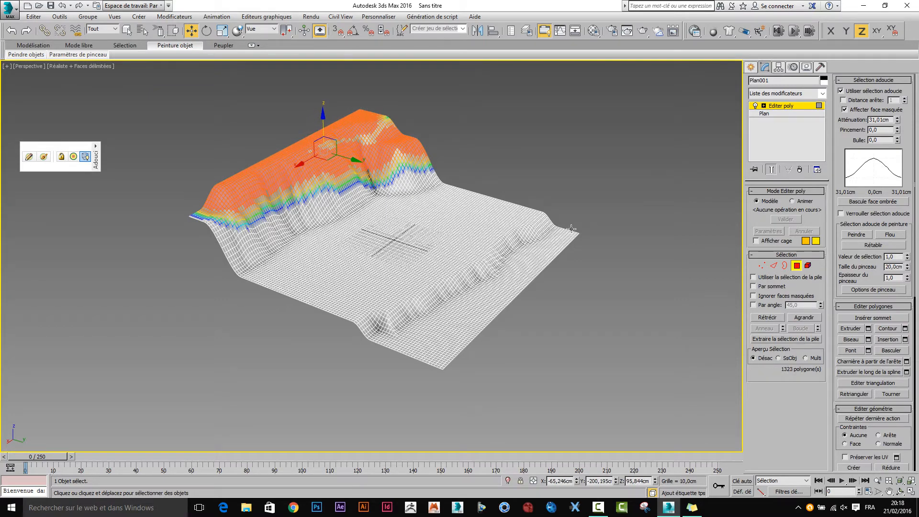
pyautogui.moveTo(553, 211); pyautogui.dragTo(319, 328)
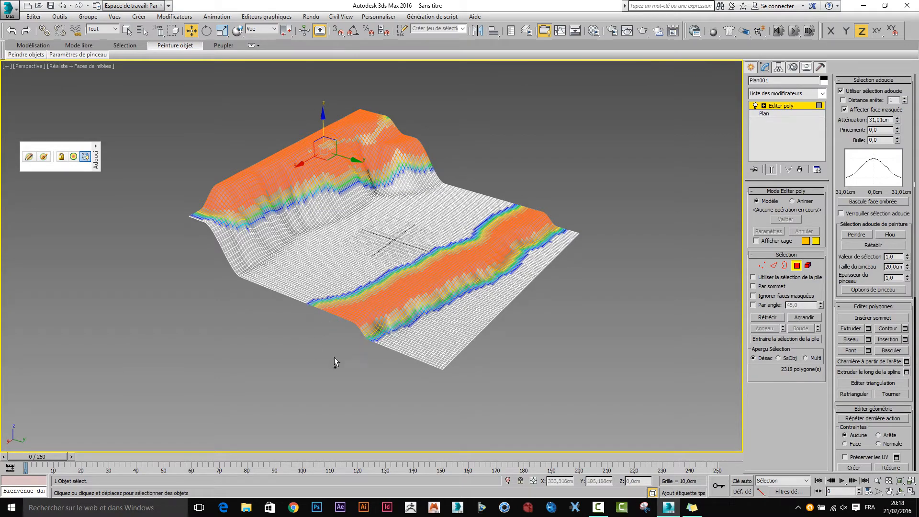
pyautogui.scroll(3, 441, 373)
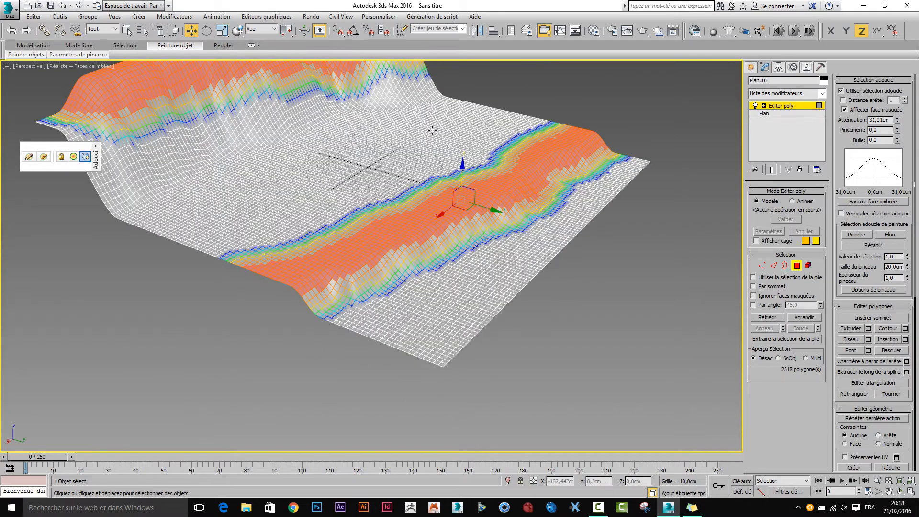
pyautogui.moveTo(434, 131); pyautogui.dragTo(474, 181, button='middle')
pyautogui.scroll(-3, 474, 181)
pyautogui.moveTo(490, 139)
pyautogui.mouseDown()
pyautogui.moveTo(363, 184)
pyautogui.moveTo(277, 240)
pyautogui.moveTo(264, 258)
pyautogui.mouseUp()
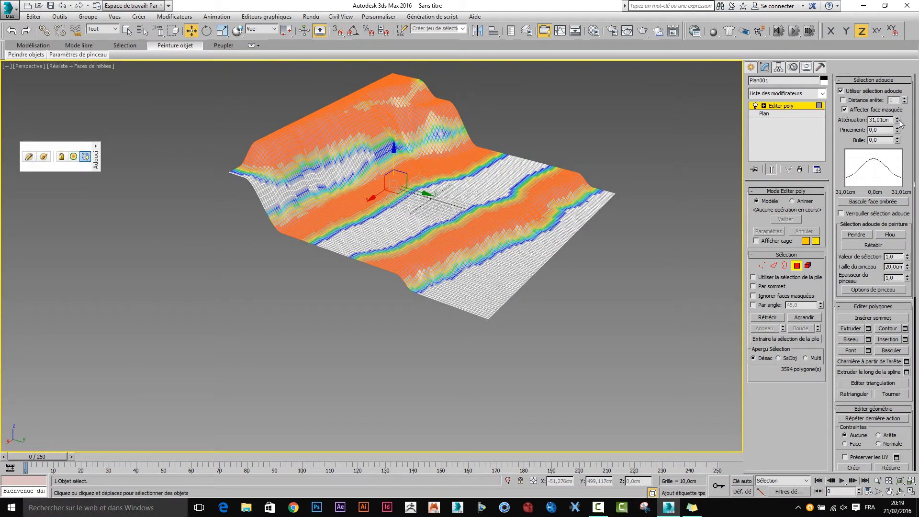
pyautogui.moveTo(897, 119); pyautogui.dragTo(893, 134)
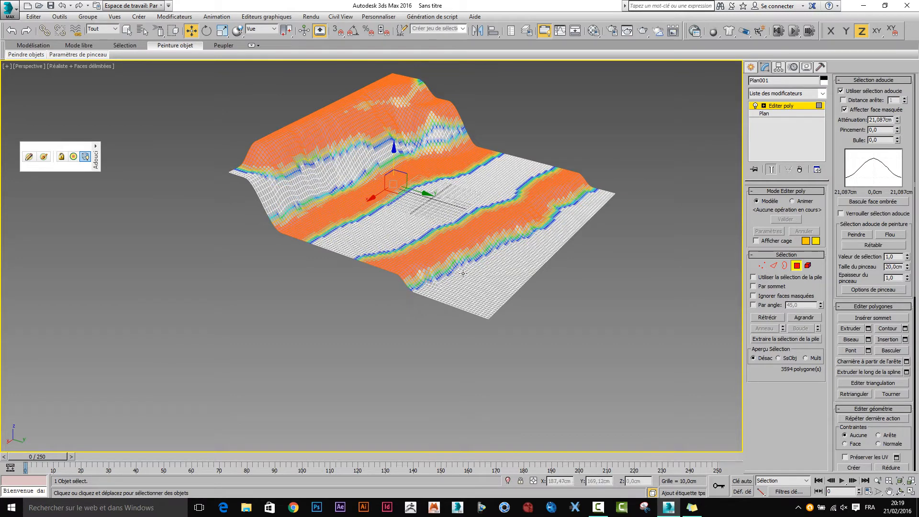
# Add a Noise (Bruit) modifier above Edit Poly so it affects the soft-selected polygons
pyautogui.keyDown('alt'); pyautogui.moveTo(540, 152); pyautogui.dragTo(516, 208, button='middle'); pyautogui.keyUp('alt')
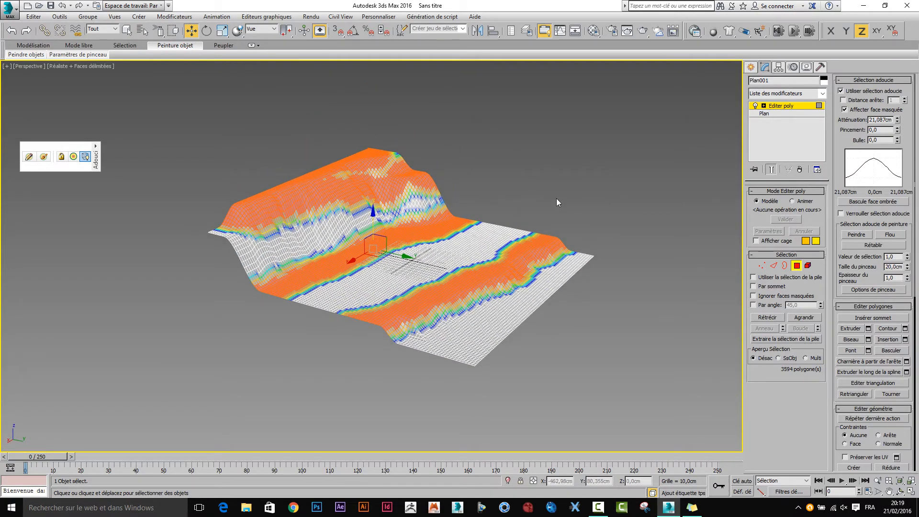
pyautogui.scroll(3, 492, 250)
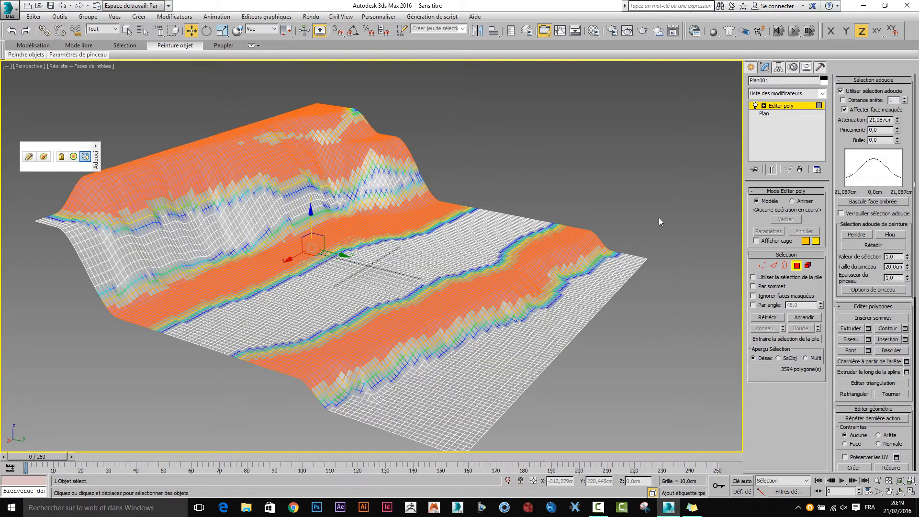
pyautogui.click(823, 93)
pyautogui.moveTo(824, 133); pyautogui.dragTo(823, 153)
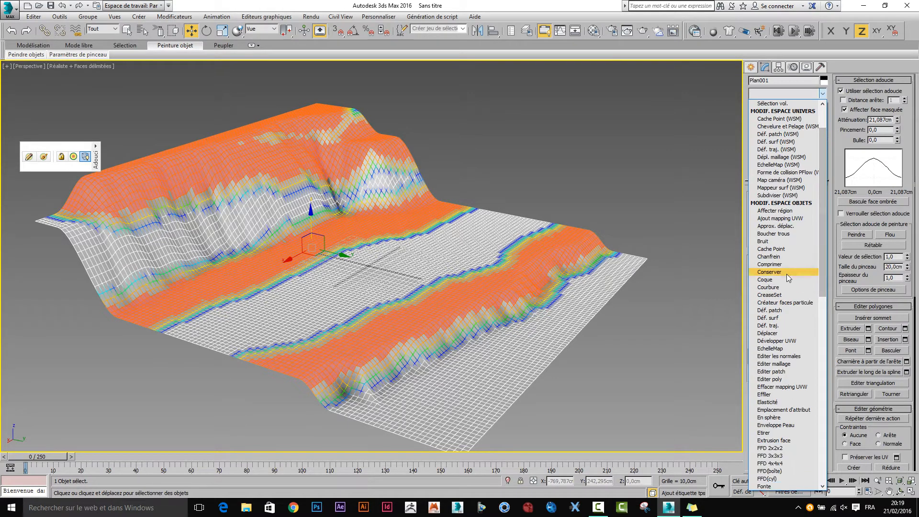
pyautogui.click(769, 249)
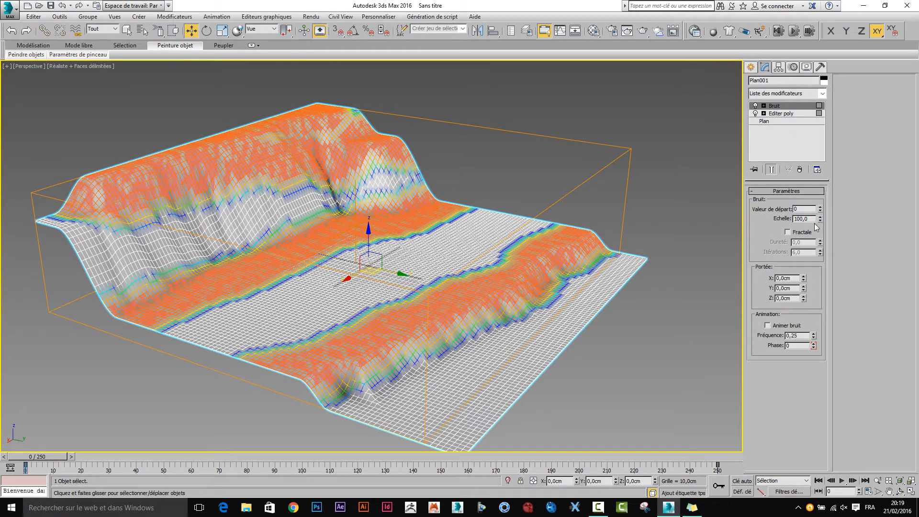
# Enable Fractal noise and set the noise strength along Z to 23.09 cm
pyautogui.click(791, 233)
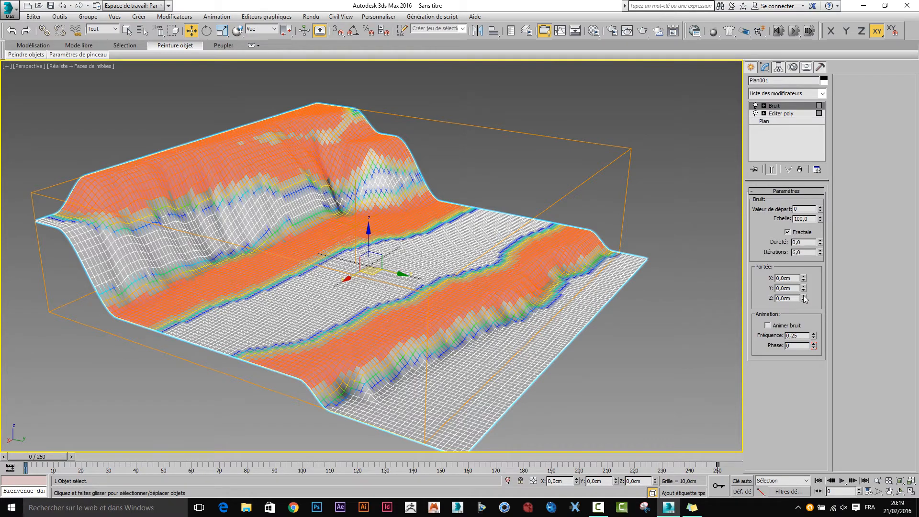
pyautogui.moveTo(804, 297); pyautogui.dragTo(804, 290)
pyautogui.moveTo(780, 180); pyautogui.dragTo(536, 24)
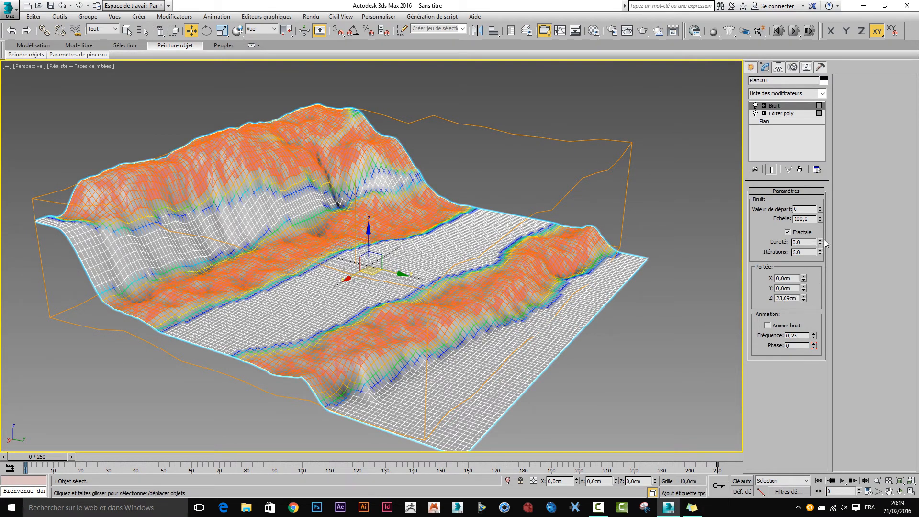
pyautogui.moveTo(821, 220); pyautogui.dragTo(823, 243)
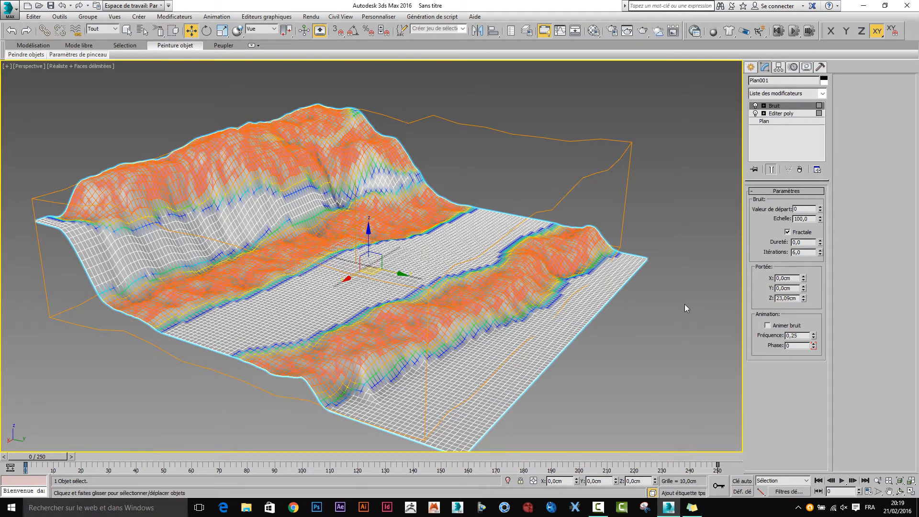
# Turn off the edged-faces display to view the noisy terrain with plain shading
pyautogui.click(684, 167)
pyautogui.moveTo(641, 214); pyautogui.dragTo(482, 293, button='middle')
pyautogui.press('F4')
pyautogui.click(441, 258)
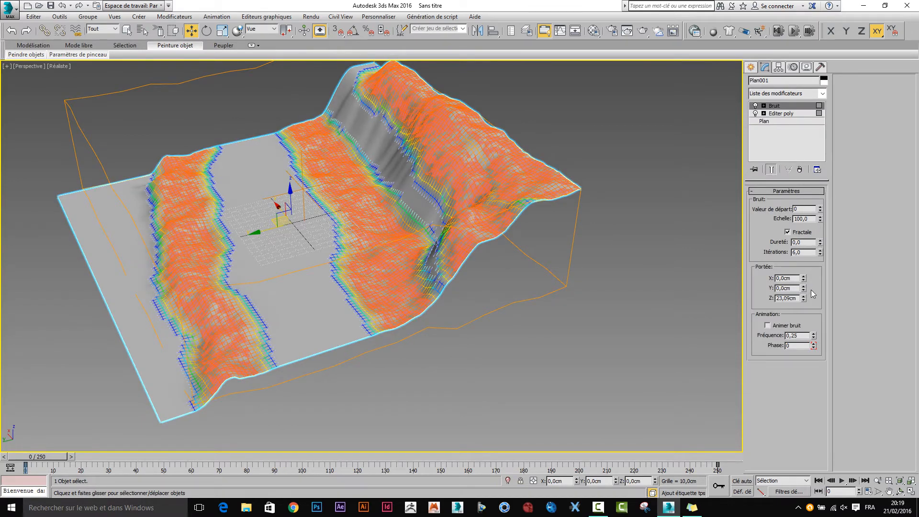
# Set the noise strength along Z to 11.314 cm and the noise scale to 45
pyautogui.moveTo(804, 298); pyautogui.dragTo(797, 324)
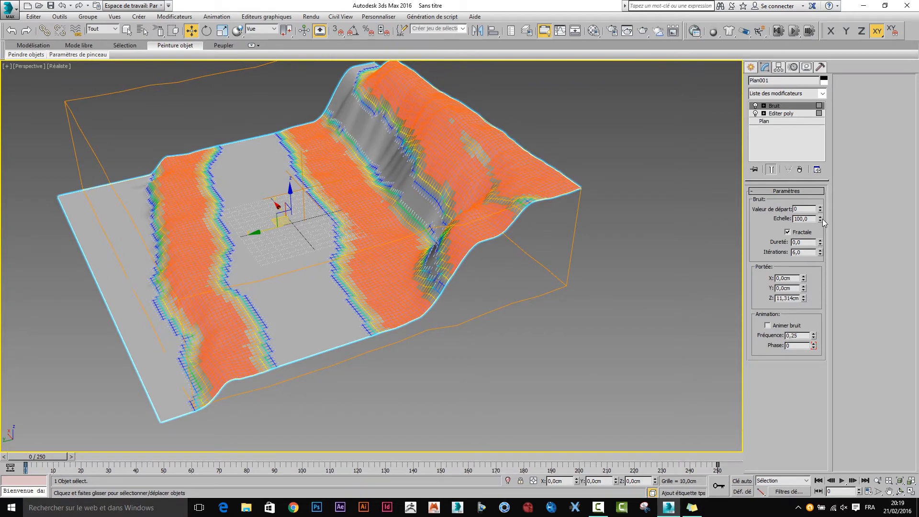
pyautogui.moveTo(823, 220); pyautogui.dragTo(820, 243)
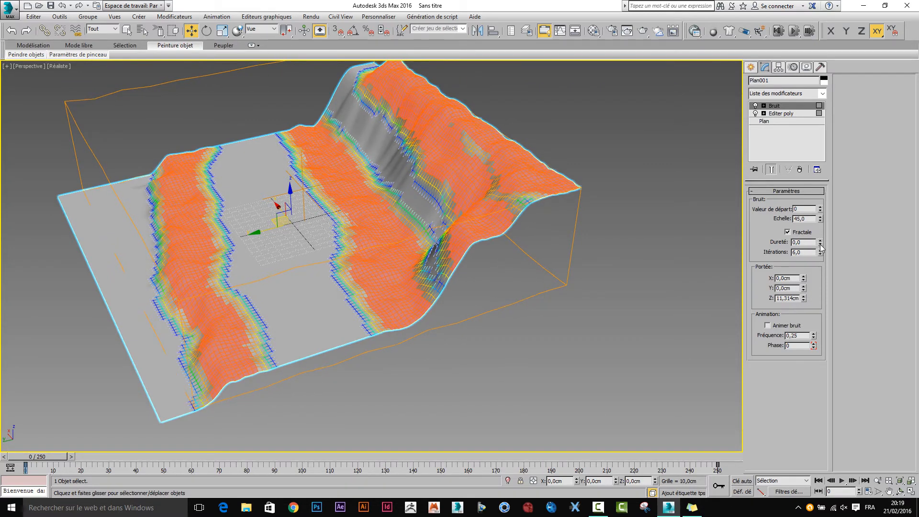
pyautogui.click(617, 158)
pyautogui.keyDown('alt'); pyautogui.moveTo(610, 174); pyautogui.dragTo(612, 289, button='middle'); pyautogui.keyUp('alt')
pyautogui.click(558, 278)
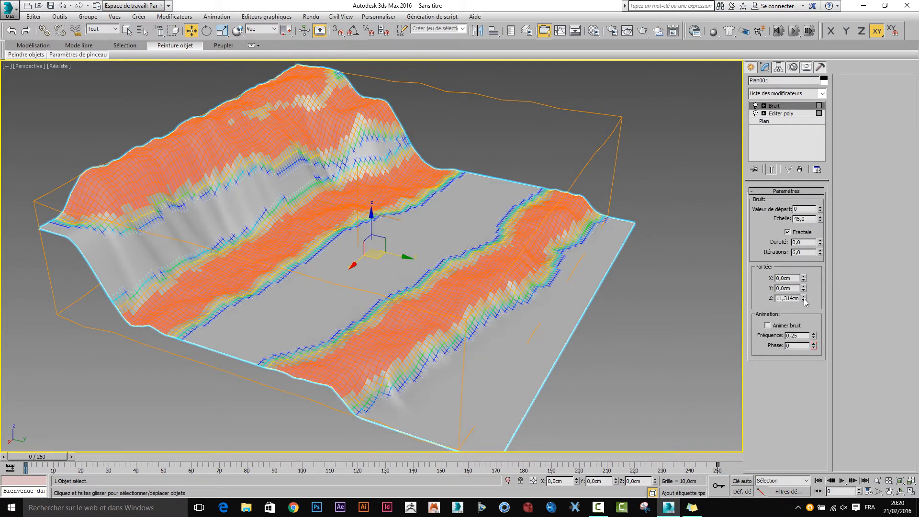
# Reduce the noise strength along Z to 2.376 cm for a subtler relief
pyautogui.moveTo(804, 301); pyautogui.dragTo(798, 339)
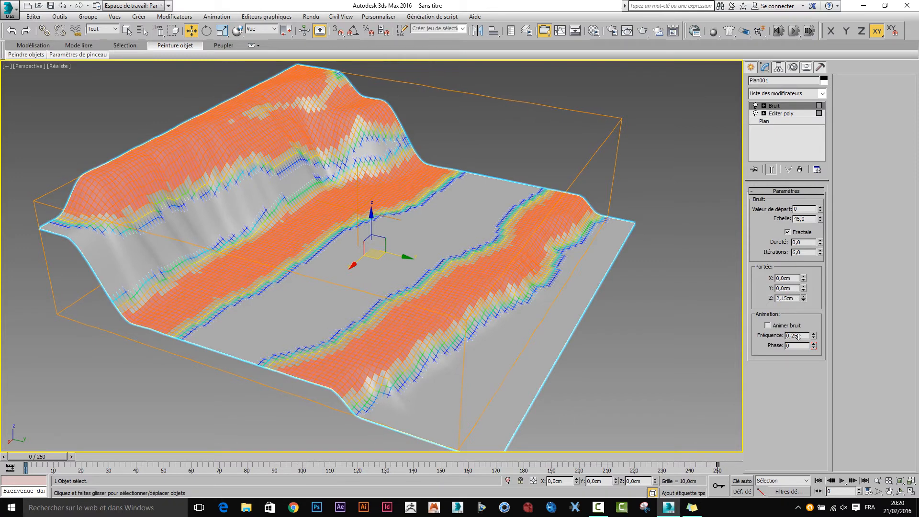
pyautogui.click(635, 280)
pyautogui.keyDown('alt'); pyautogui.moveTo(653, 286); pyautogui.dragTo(620, 298, button='middle'); pyautogui.keyUp('alt')
pyautogui.click(594, 231)
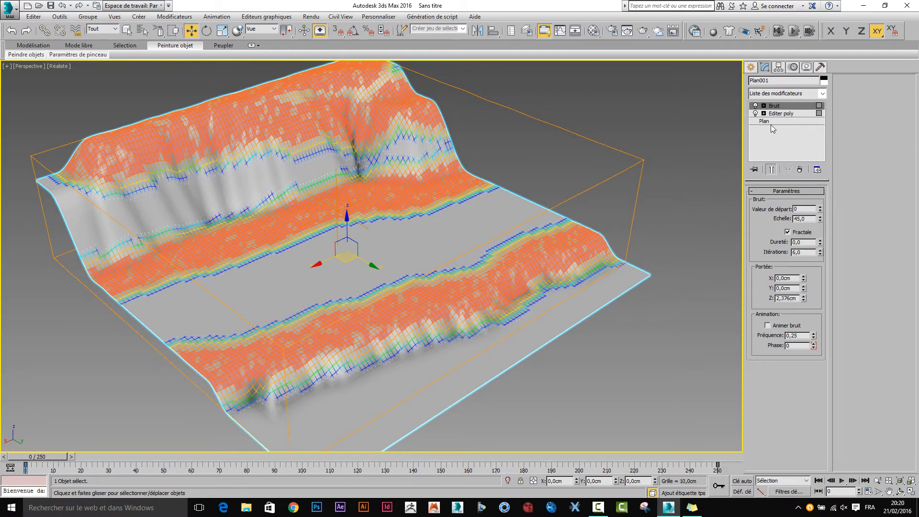
# Add a second Edit Poly modifier on top of the Noise modifier
pyautogui.click(822, 94)
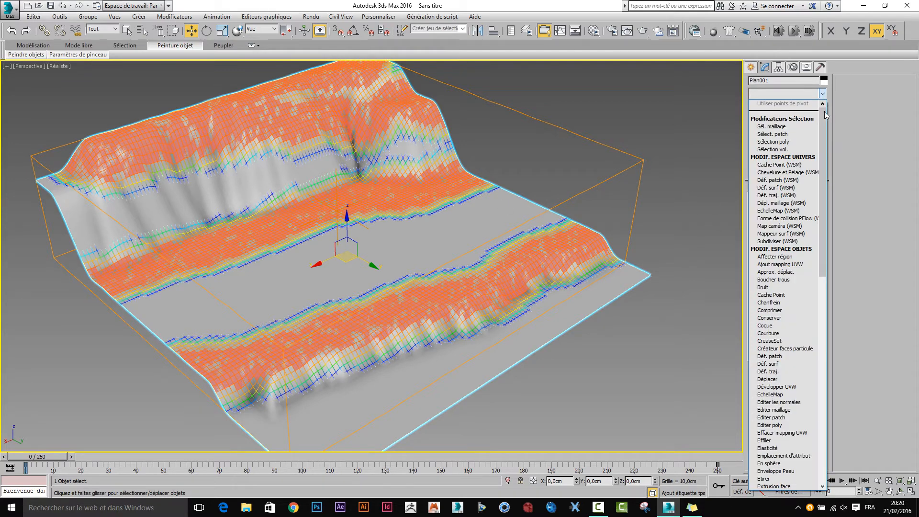
pyautogui.moveTo(824, 111); pyautogui.dragTo(824, 157)
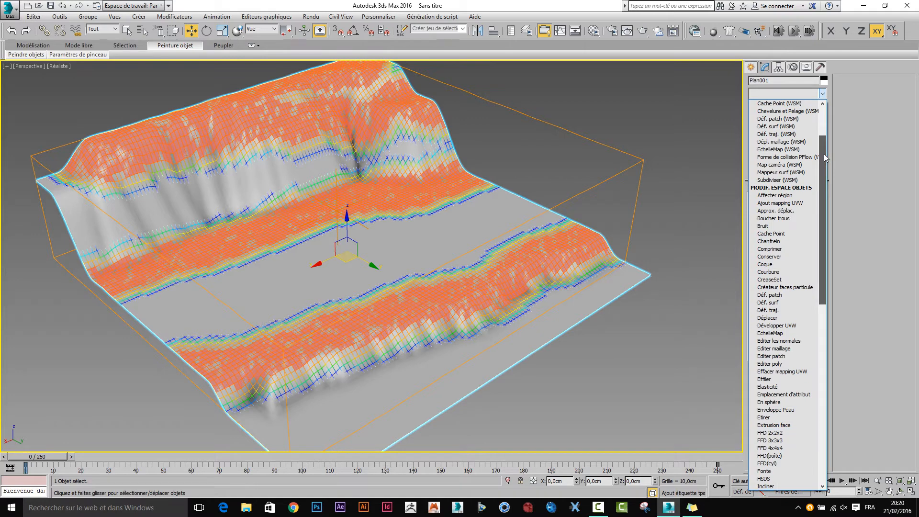
pyautogui.click(776, 364)
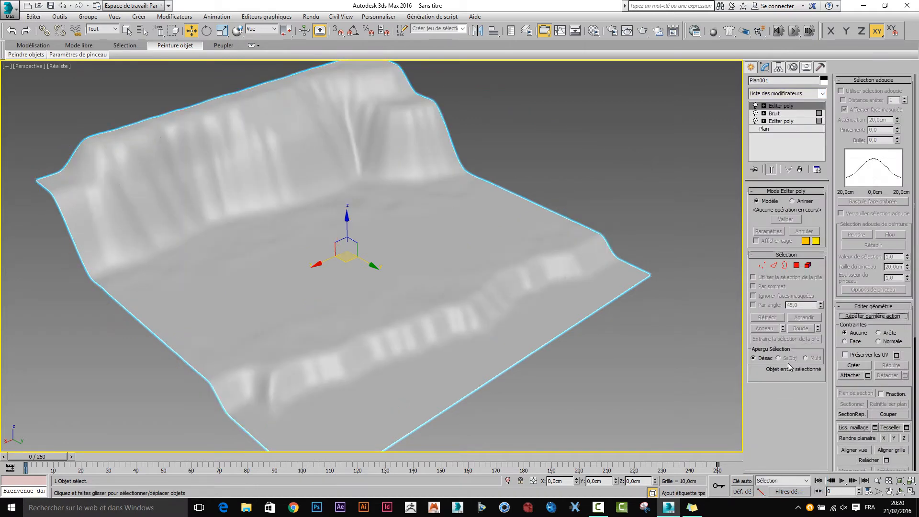
# Select the terrain's whole outer border and extrude a copy of it downward to about Z -71.9 cm, forming side walls
pyautogui.click(785, 266)
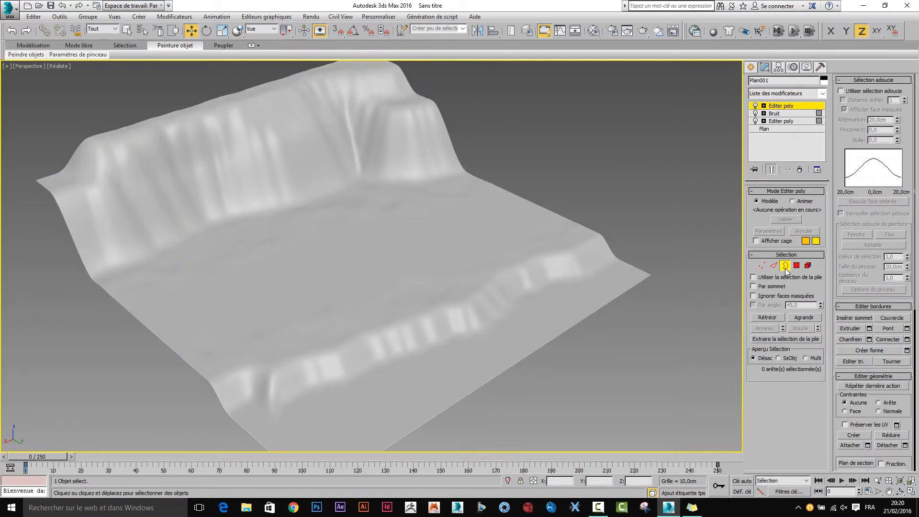
pyautogui.hotkey('ctrl', 'a')
pyautogui.keyDown('alt'); pyautogui.moveTo(593, 335); pyautogui.dragTo(628, 302, button='middle'); pyautogui.keyUp('alt')
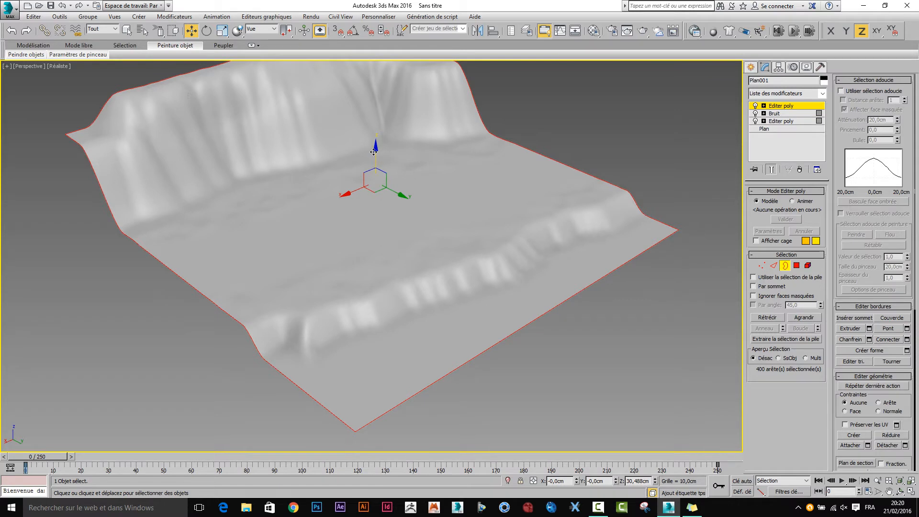
pyautogui.moveTo(375, 154); pyautogui.dragTo(375, 234)
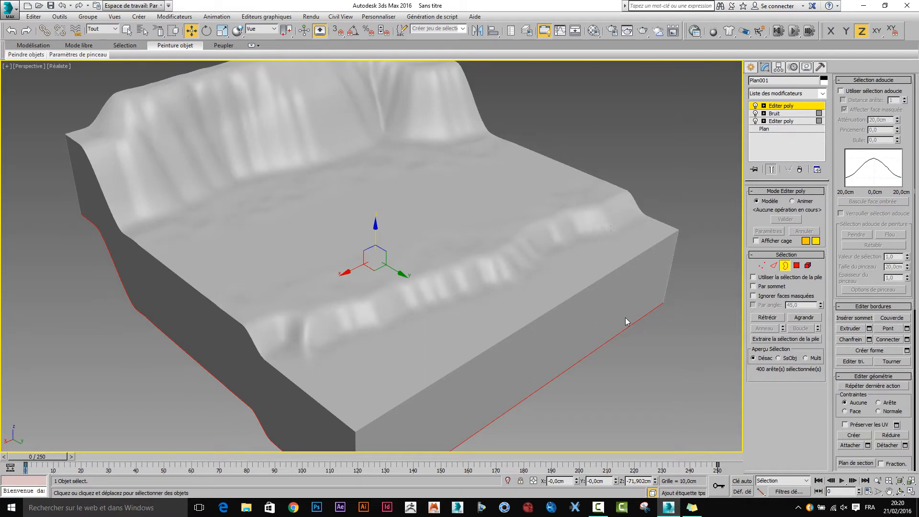
# Dismiss the antivirus restart reminder and make the side walls' bottom border planar along Z
pyautogui.moveTo(628, 349)
pyautogui.keyDown('alt'); pyautogui.mouseDown(button='middle')
pyautogui.moveTo(642, 372)
pyautogui.moveTo(660, 366)
pyautogui.moveTo(652, 324)
pyautogui.moveTo(637, 318)
pyautogui.moveTo(684, 317)
pyautogui.mouseUp(button='middle'); pyautogui.keyUp('alt')
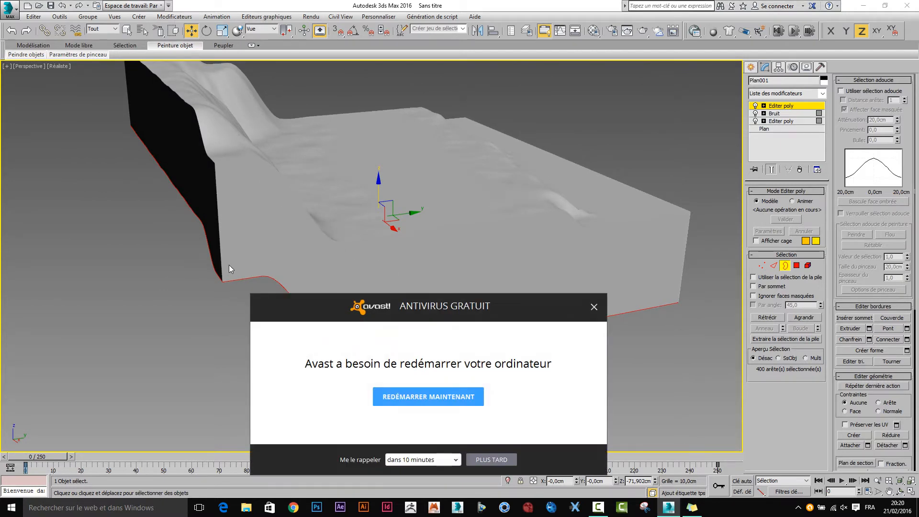
pyautogui.click(479, 460)
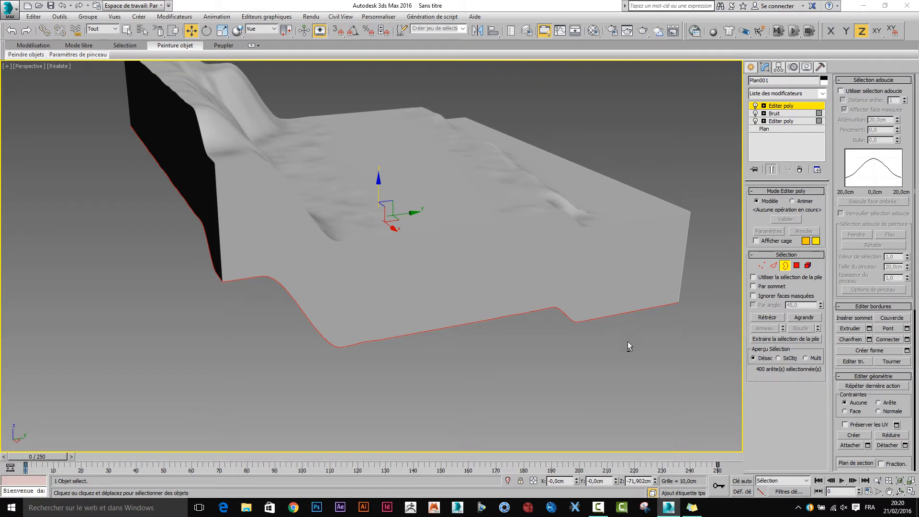
pyautogui.keyDown('alt'); pyautogui.moveTo(628, 341); pyautogui.dragTo(557, 343, button='middle'); pyautogui.keyUp('alt')
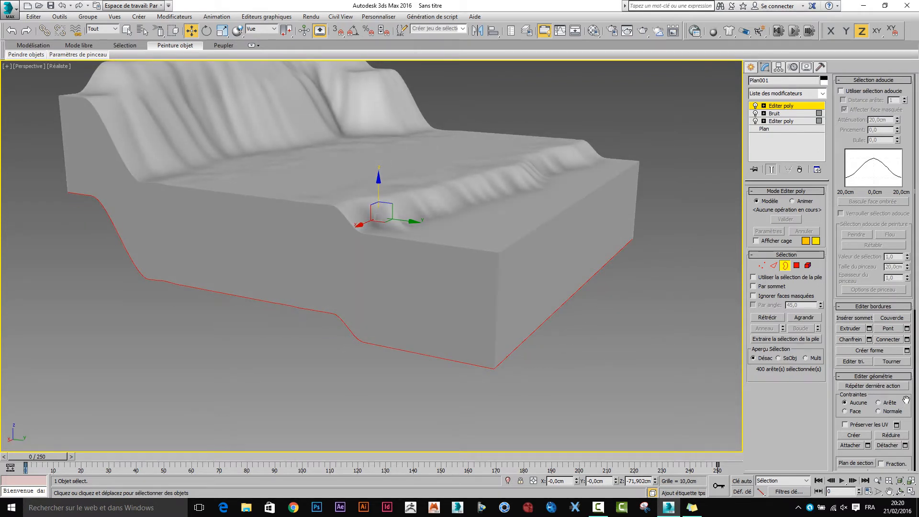
pyautogui.moveTo(906, 402); pyautogui.dragTo(904, 170)
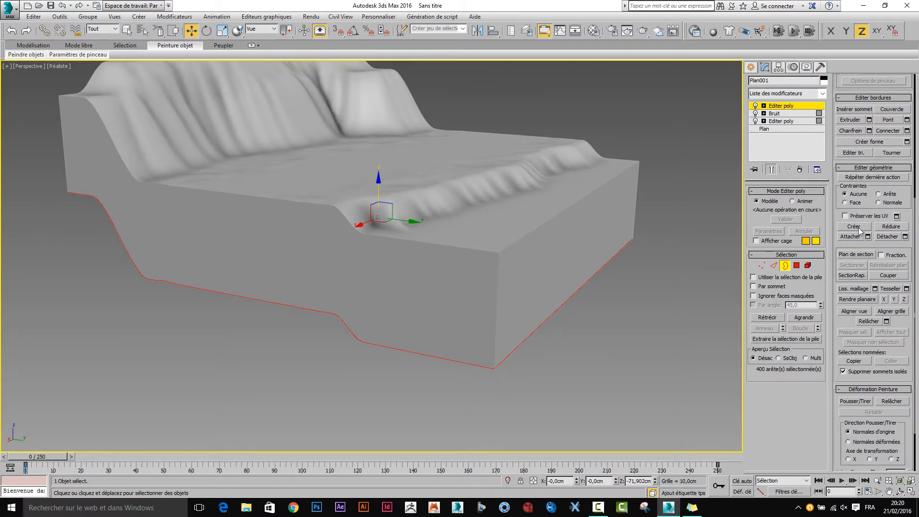
pyautogui.click(905, 299)
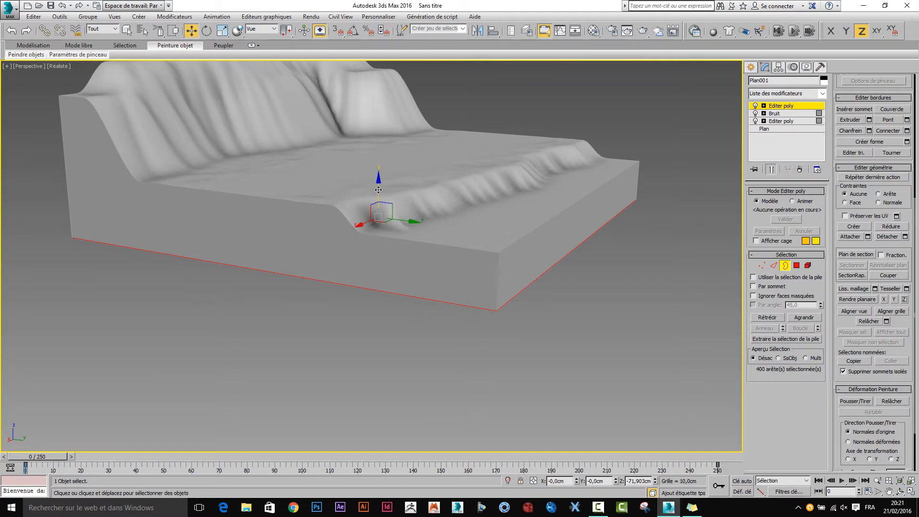
# Raise the flattened bottom border to about Z -43.9 cm to make the terrain's base thinner
pyautogui.moveTo(378, 190); pyautogui.dragTo(380, 167)
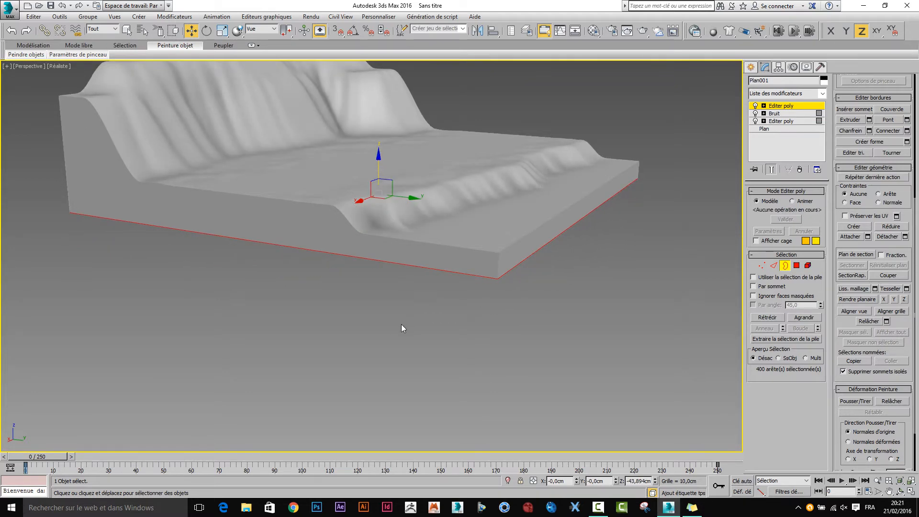
pyautogui.keyDown('alt'); pyautogui.moveTo(401, 324); pyautogui.dragTo(407, 299, button='middle'); pyautogui.keyUp('alt')
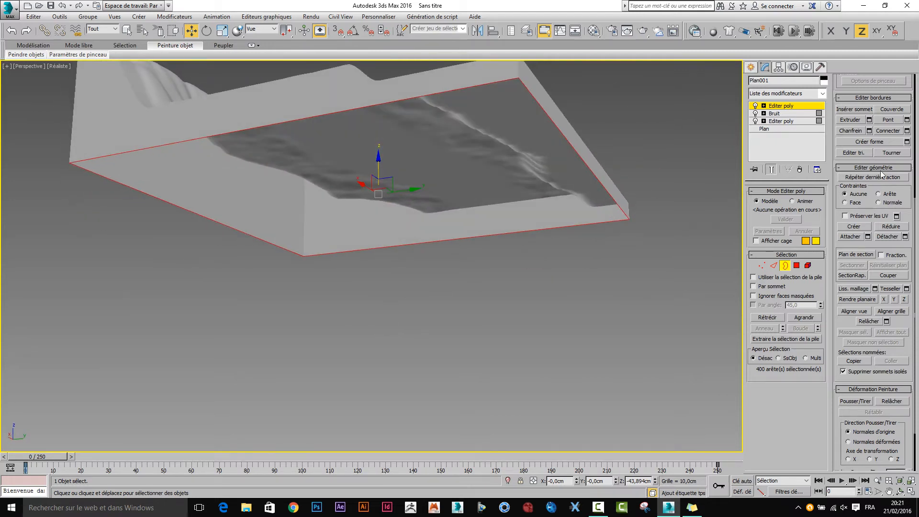
pyautogui.keyDown('alt'); pyautogui.moveTo(512, 279); pyautogui.dragTo(330, 277, button='middle'); pyautogui.keyUp('alt')
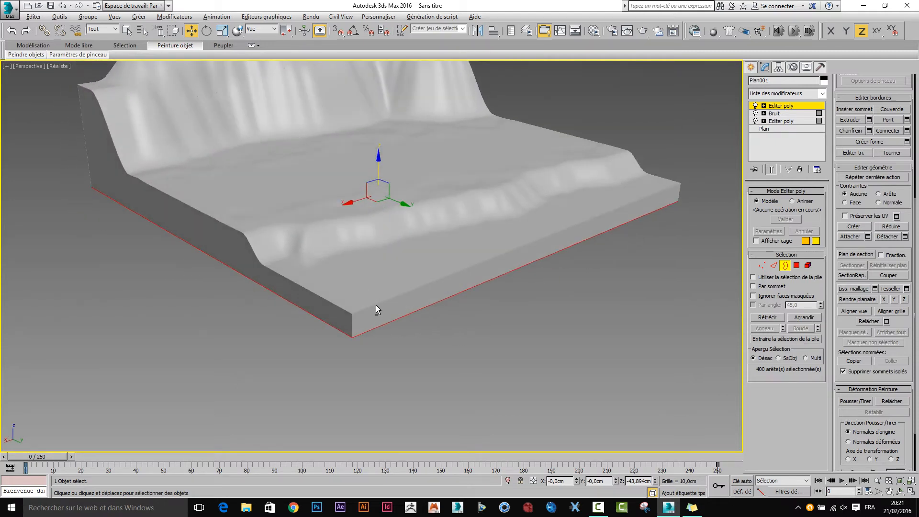
pyautogui.moveTo(550, 382); pyautogui.dragTo(606, 359, button='middle')
# Leave border editing and rename the plane object as terrain
pyautogui.click(786, 266)
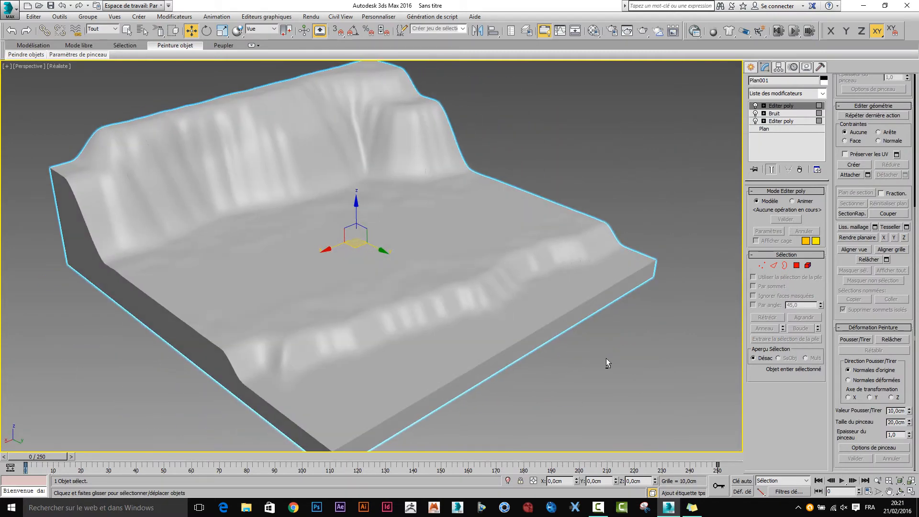
pyautogui.doubleClick(773, 80)
pyautogui.write('terrain')
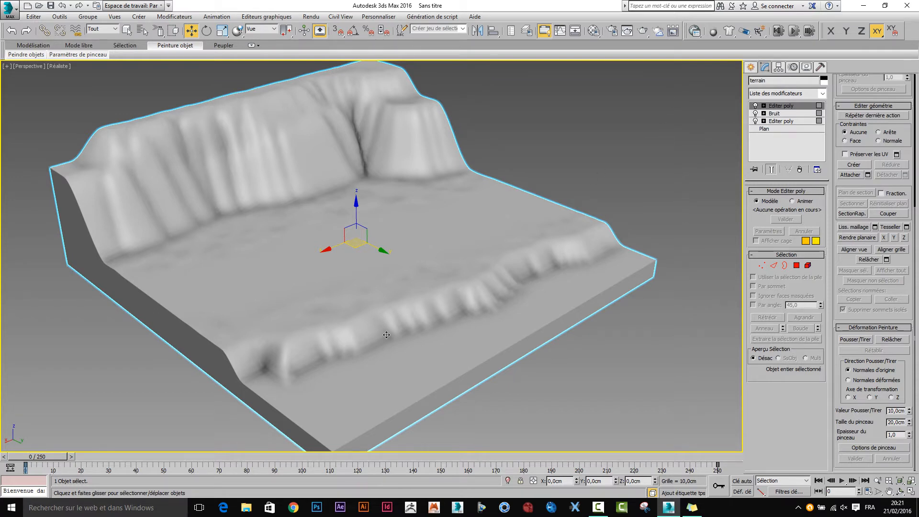
# Create a box at the origin with a length and width of 485 cm and a height of 10 cm
pyautogui.click(751, 68)
pyautogui.click(767, 129)
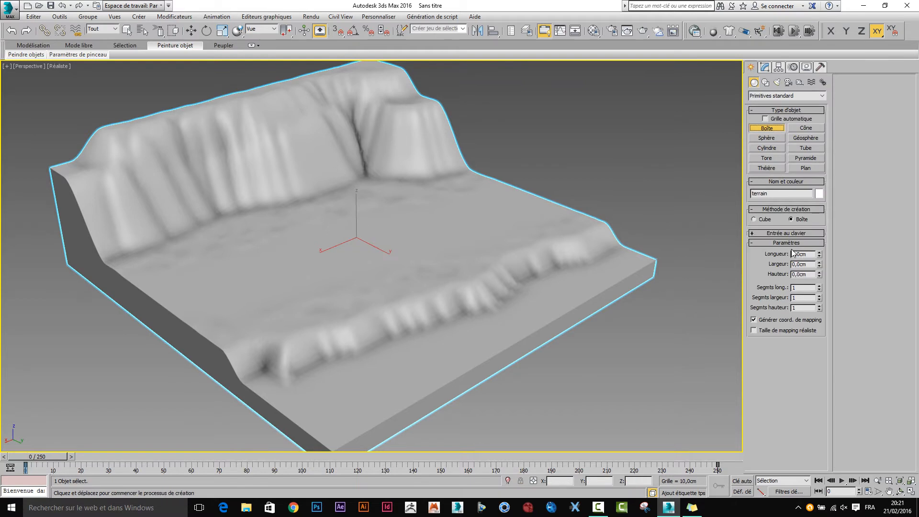
pyautogui.click(785, 234)
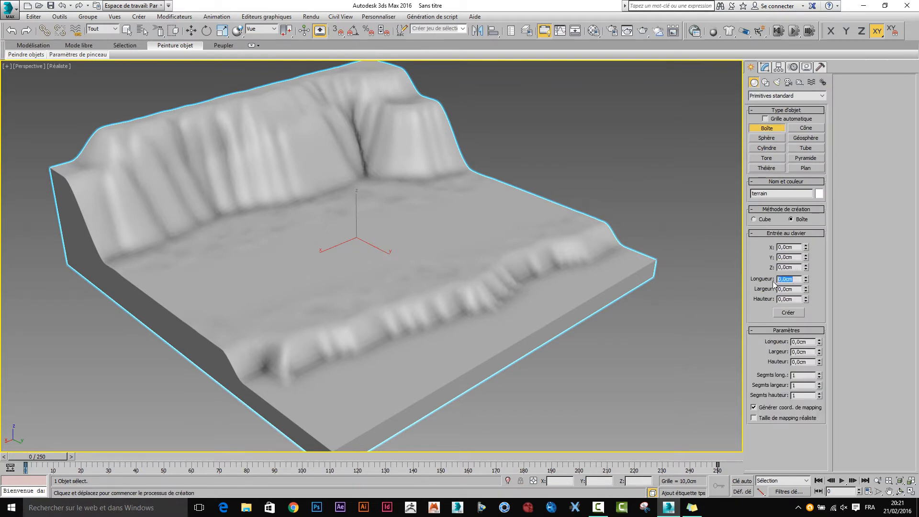
pyautogui.write('4')
pyautogui.write('4')
pyautogui.click(790, 313)
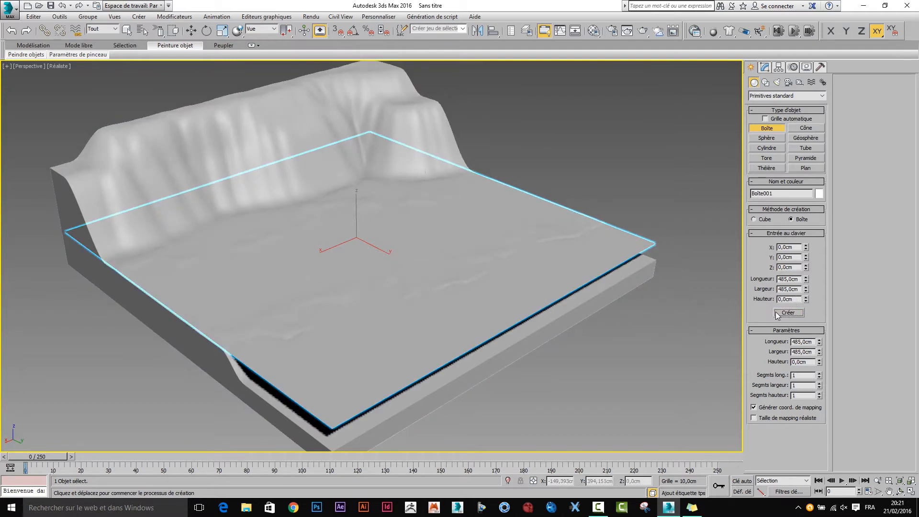
pyautogui.click(766, 67)
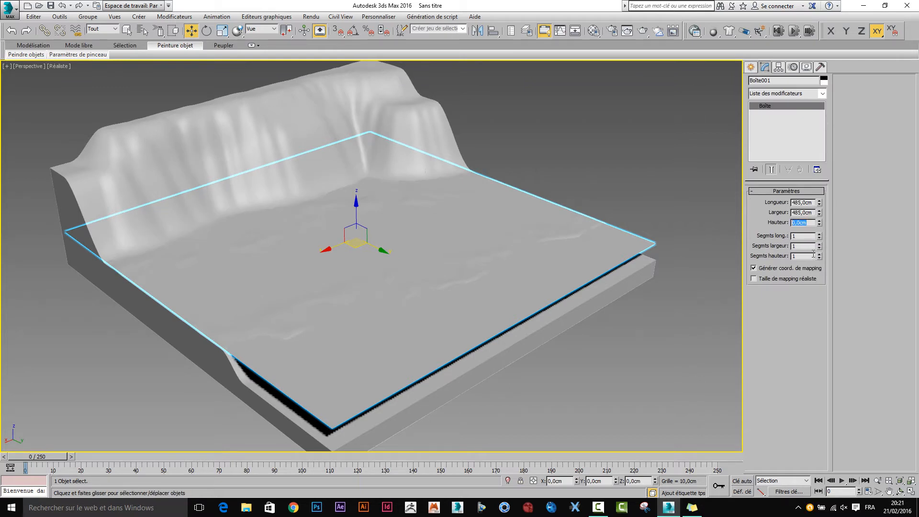
pyautogui.write('10')
pyautogui.press('Return')
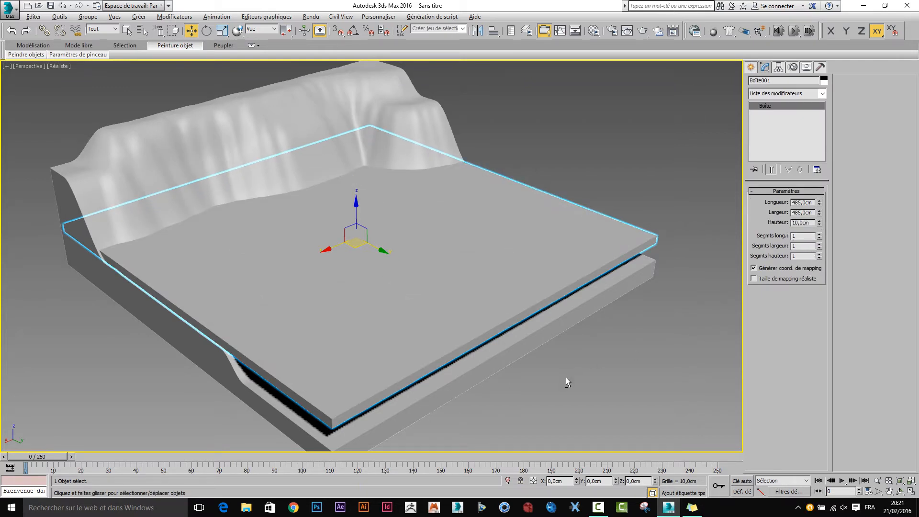
# Lower the box to about Z -29.5 cm and increase its height to form the water volume along the shore
pyautogui.keyDown('alt'); pyautogui.moveTo(566, 378); pyautogui.dragTo(599, 368, button='middle'); pyautogui.keyUp('alt')
pyautogui.moveTo(362, 205); pyautogui.dragTo(356, 233)
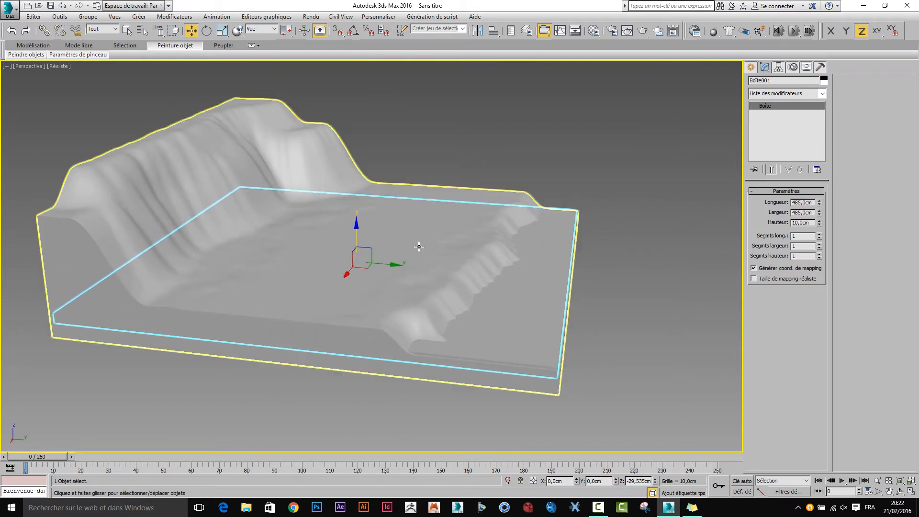
pyautogui.moveTo(820, 223); pyautogui.dragTo(835, 148)
pyautogui.keyDown('alt'); pyautogui.moveTo(526, 203); pyautogui.dragTo(641, 344, button='middle'); pyautogui.keyUp('alt')
# Deselect the box and open the material editor
pyautogui.click(613, 357)
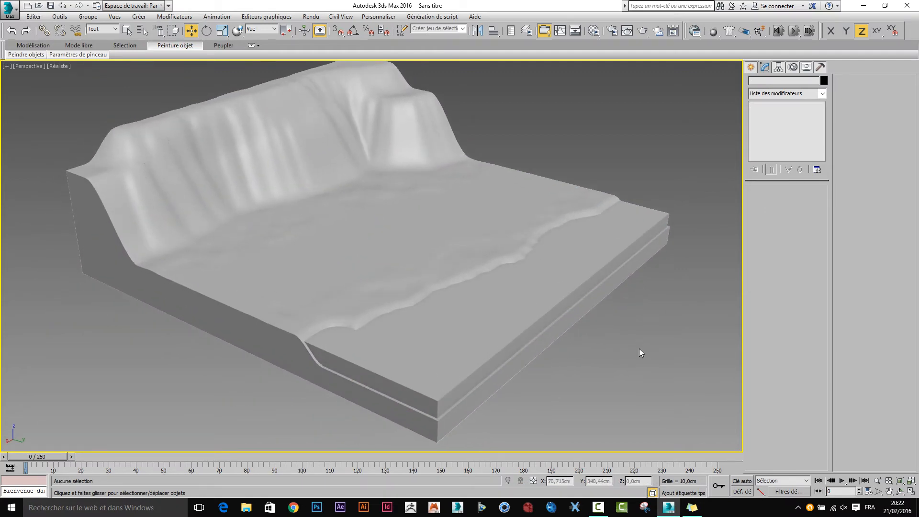
pyautogui.press('m')
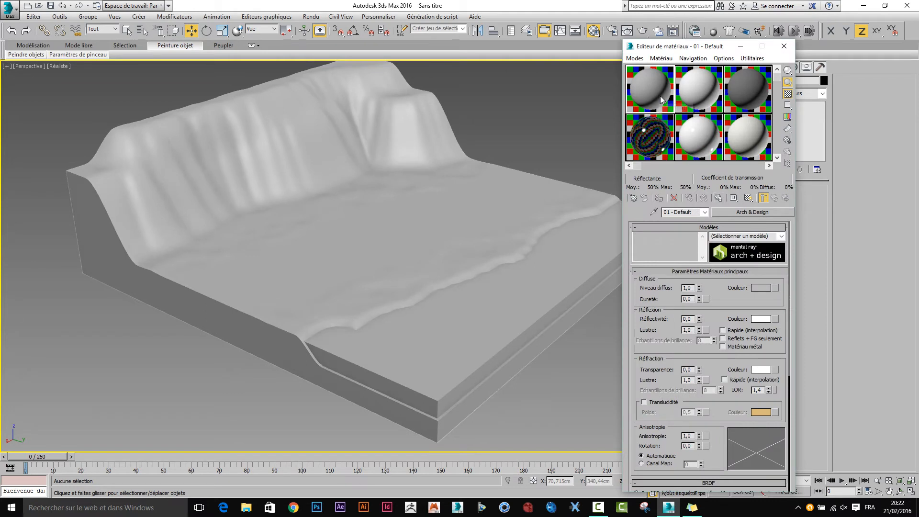
pyautogui.click(761, 286)
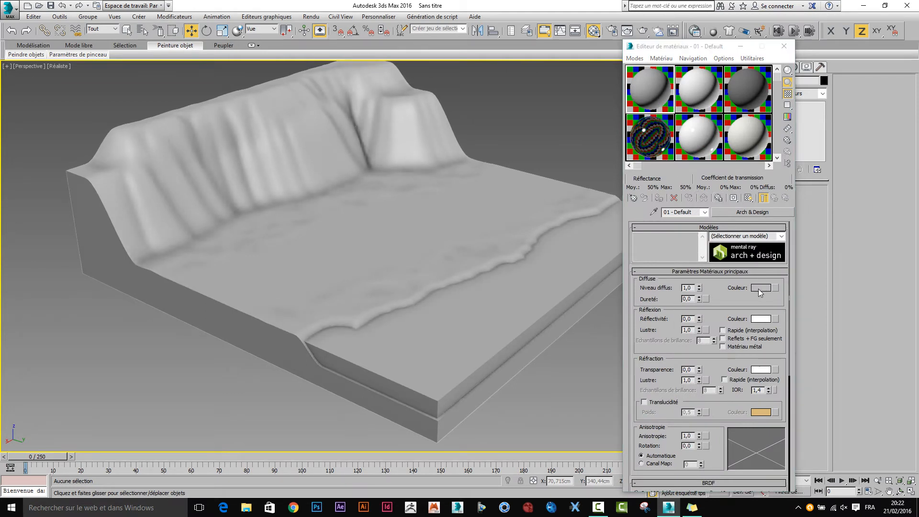
pyautogui.moveTo(246, 84); pyautogui.dragTo(246, 70)
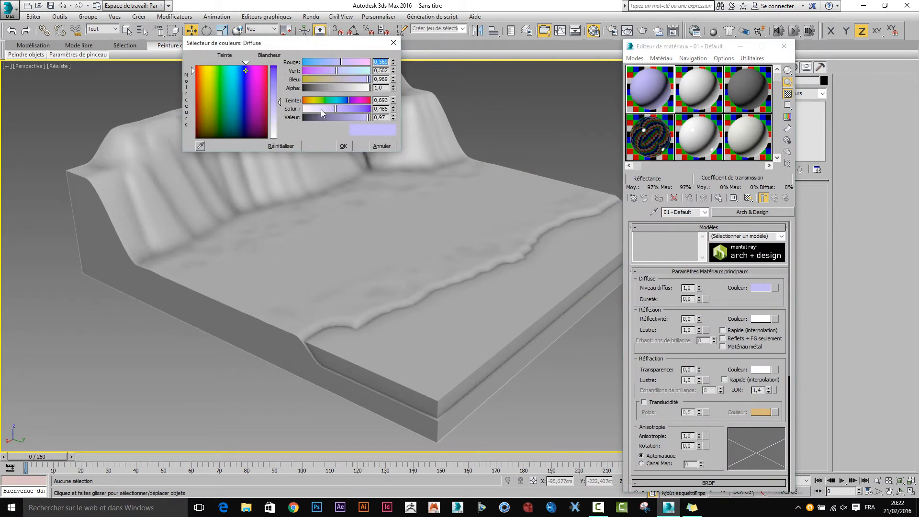
pyautogui.click(386, 145)
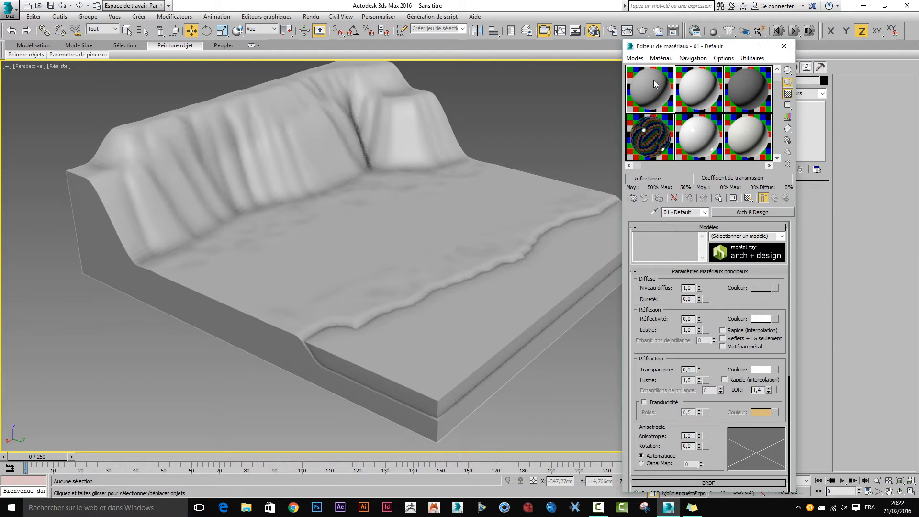
# Rename the first material as eau, keeping the Arch & Design material type
pyautogui.click(694, 212)
pyautogui.write('eau')
pyautogui.click(747, 214)
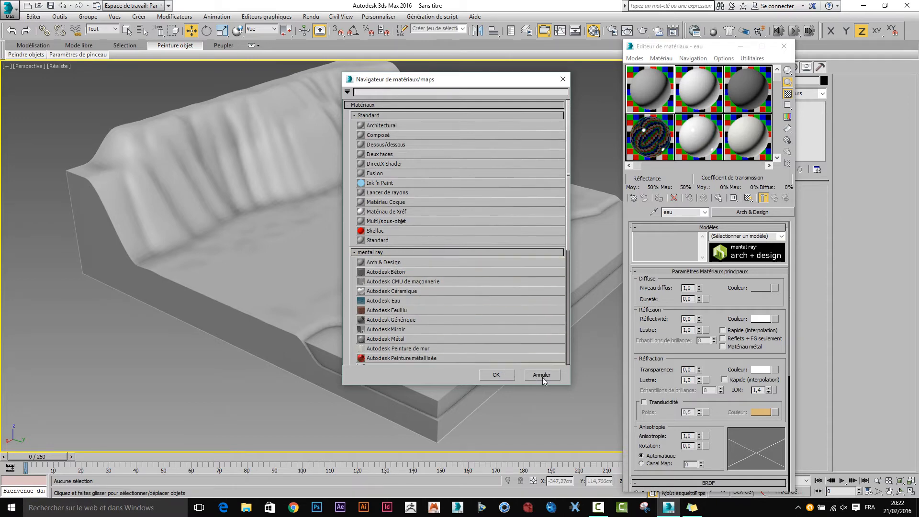
pyautogui.click(496, 374)
# Apply the reflective water surface template (Eau, Surface réflective) to the eau material, assign it to the box and close the material editor
pyautogui.click(781, 236)
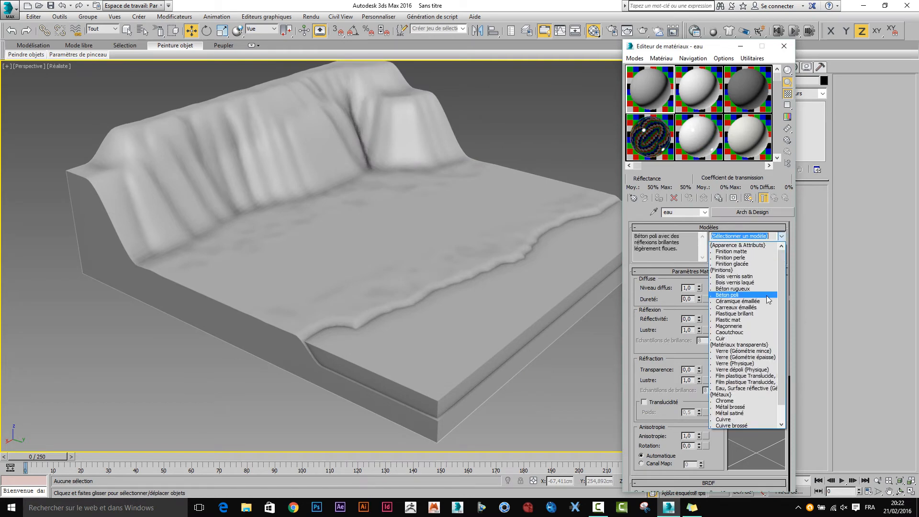
pyautogui.scroll(-1, 762, 371)
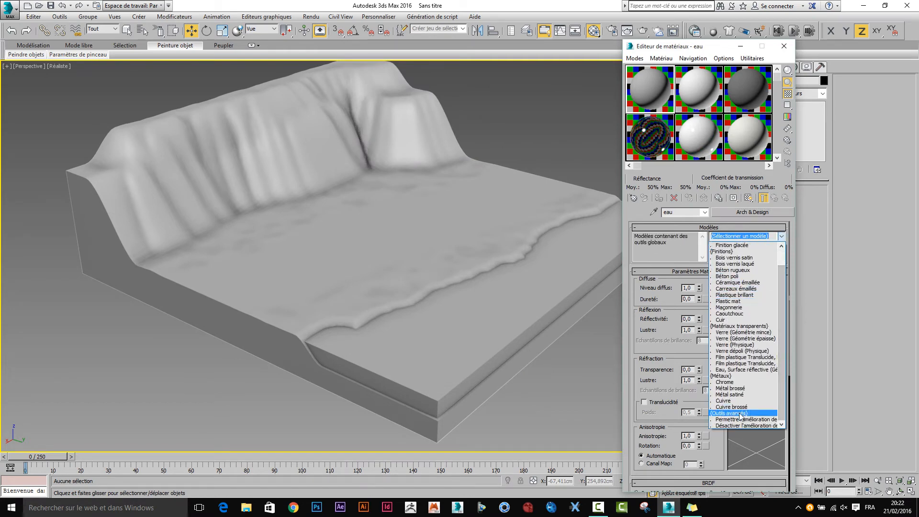
pyautogui.click(742, 370)
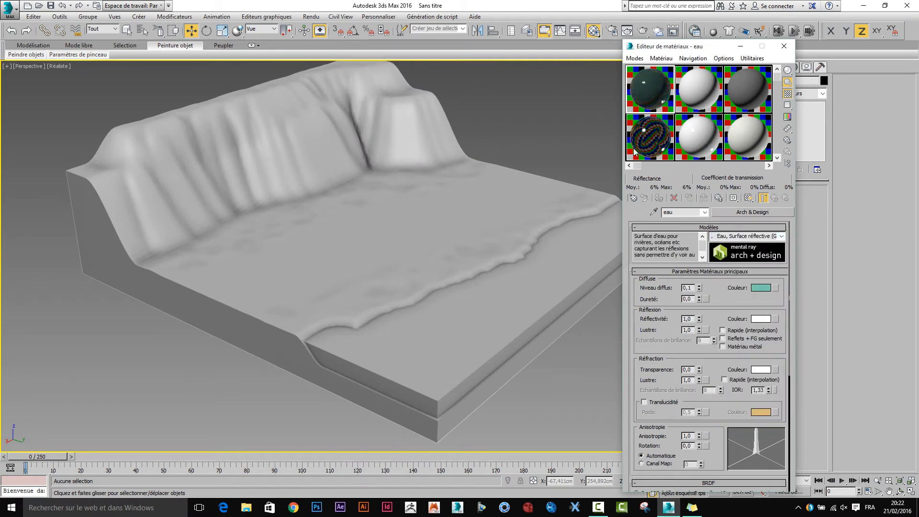
pyautogui.moveTo(655, 96); pyautogui.dragTo(564, 237)
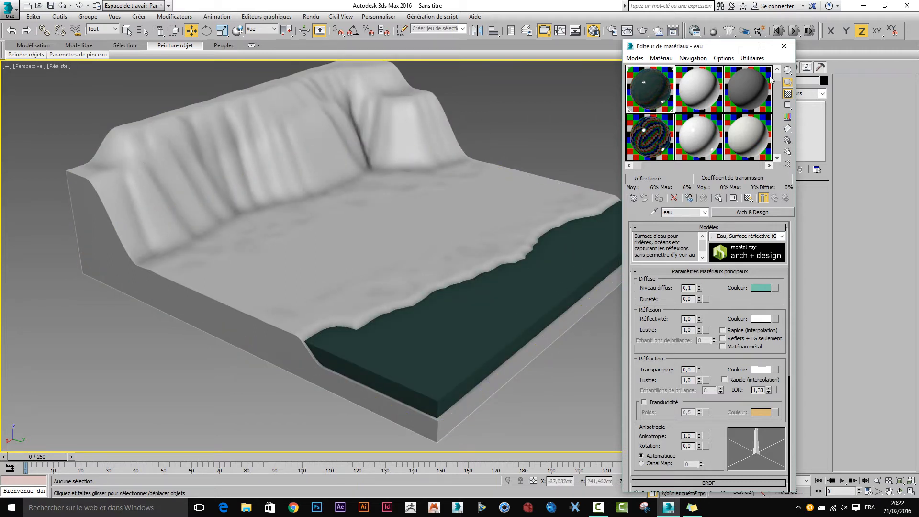
pyautogui.click(786, 46)
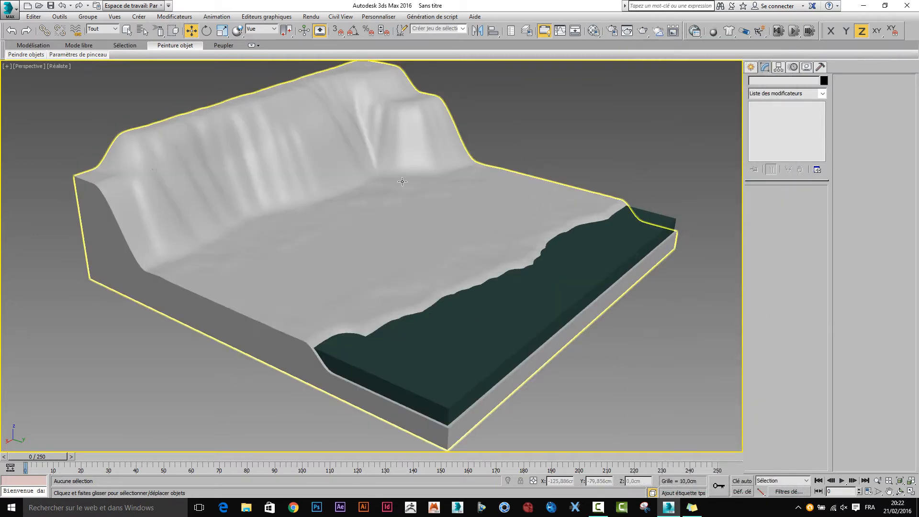
# Add an Unwrap UVW (Développer UVW) modifier to the terrain and open its UV editor
pyautogui.keyDown('alt'); pyautogui.moveTo(469, 225); pyautogui.dragTo(513, 231, button='middle'); pyautogui.keyUp('alt')
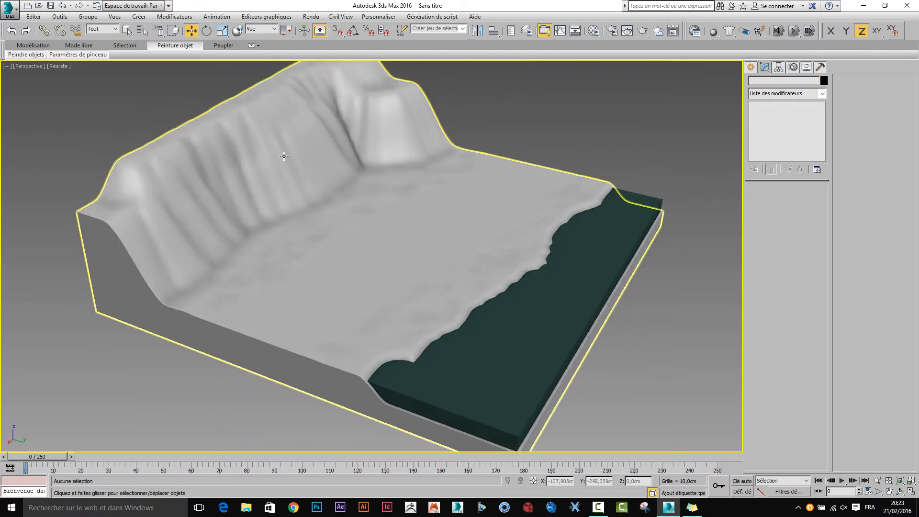
pyautogui.click(309, 187)
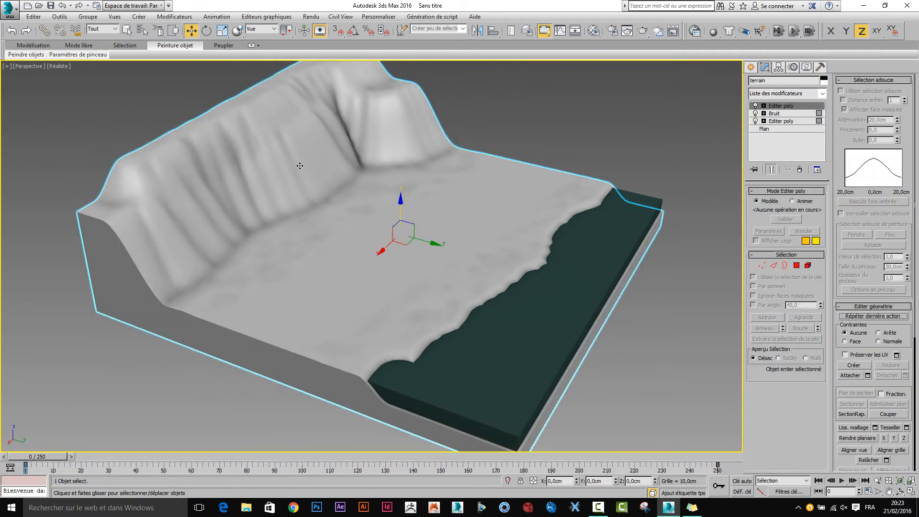
pyautogui.click(823, 93)
pyautogui.moveTo(820, 191); pyautogui.dragTo(818, 262)
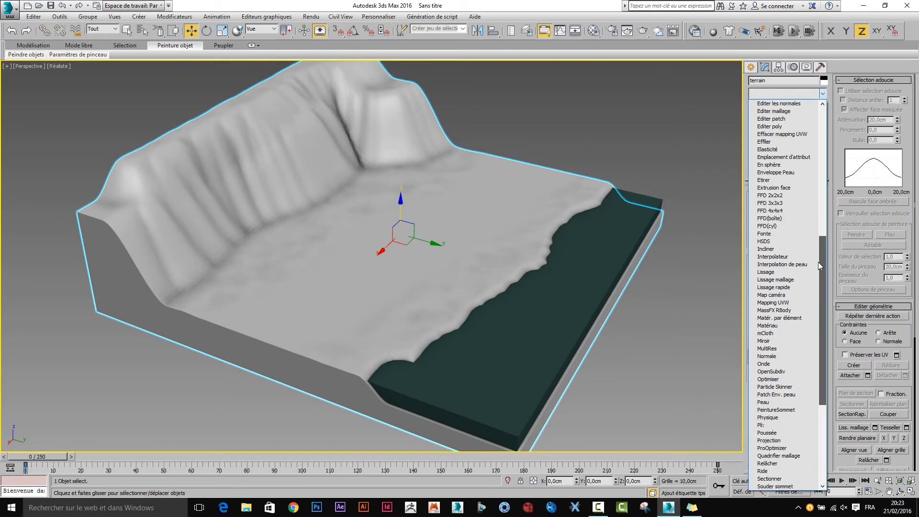
pyautogui.scroll(-1, 818, 325)
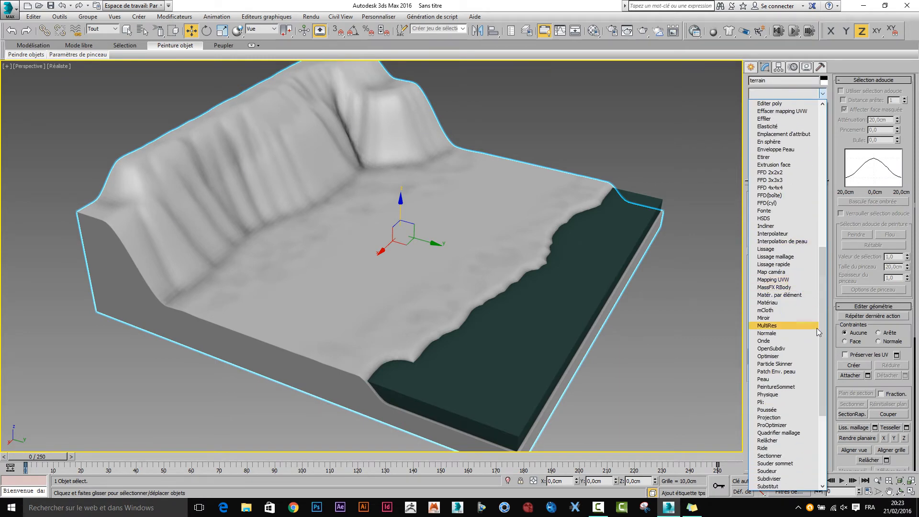
pyautogui.scroll(4, 814, 378)
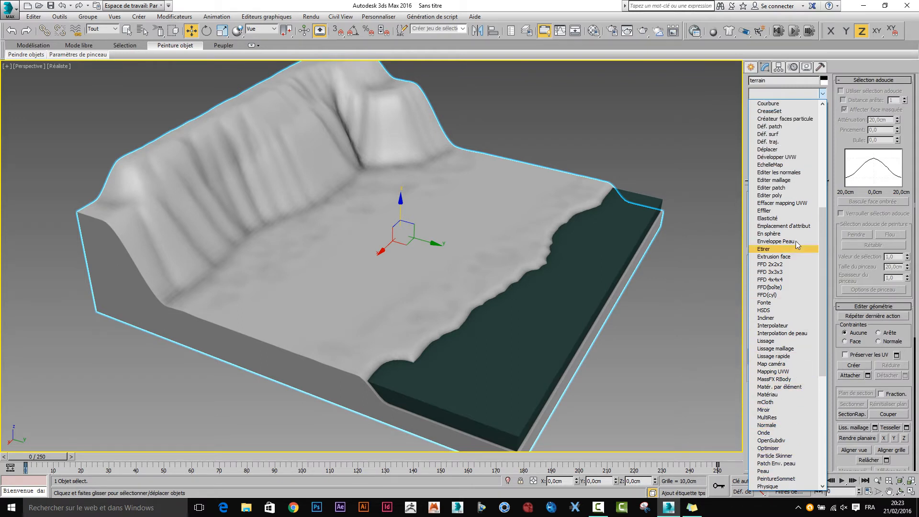
pyautogui.scroll(2, 771, 197)
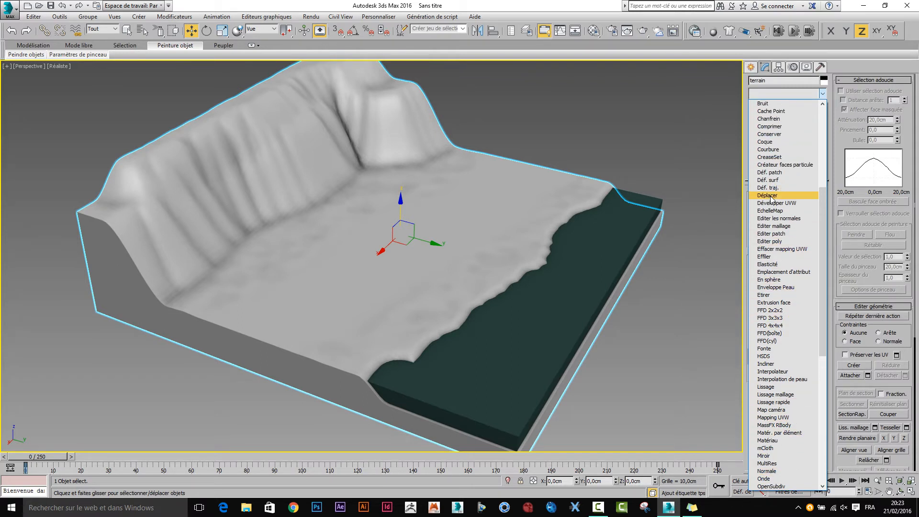
pyautogui.click(772, 204)
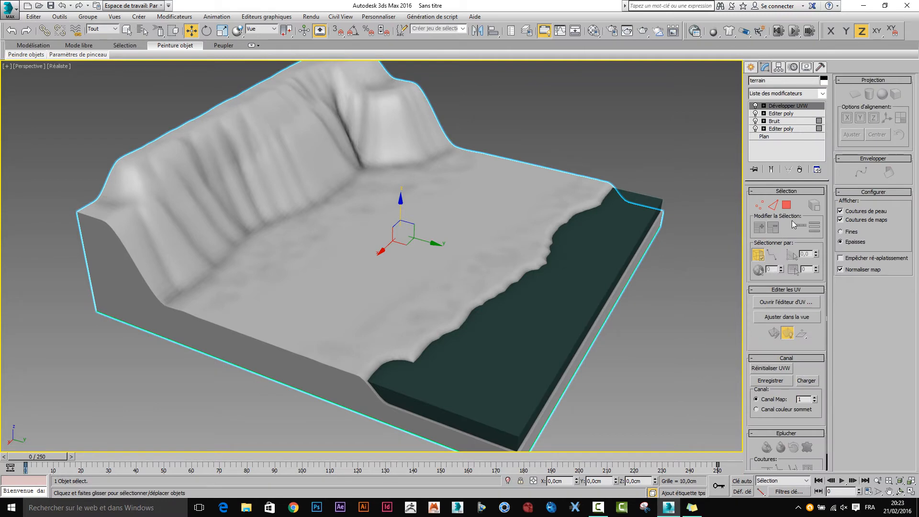
pyautogui.click(763, 302)
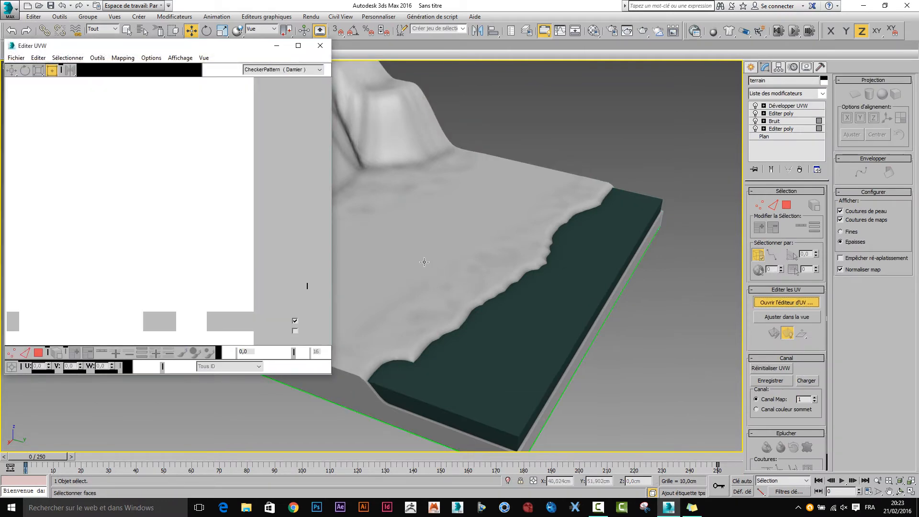
# Select all of the terrain's faces and apply Normal mapping with the Correspondance boîte method, keeping 0,02 spacing, and widen the UV editor
pyautogui.scroll(-6, 502, 265)
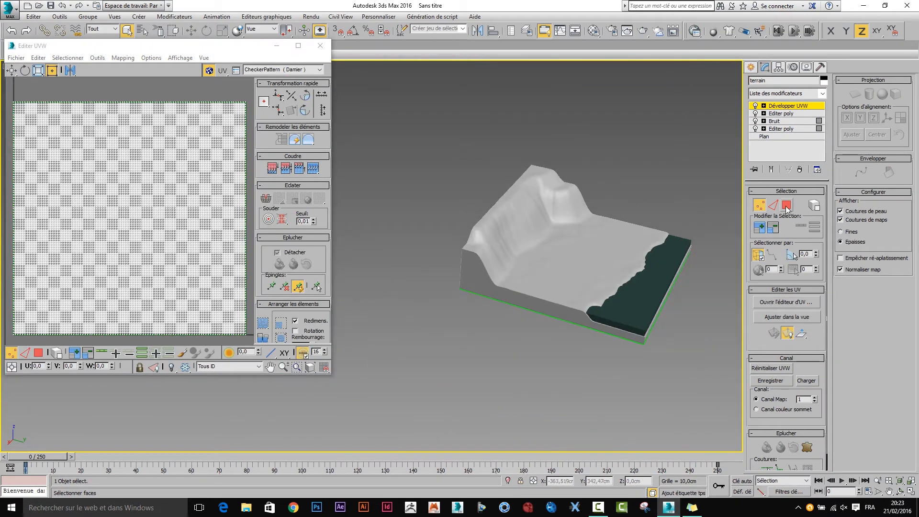
pyautogui.click(787, 206)
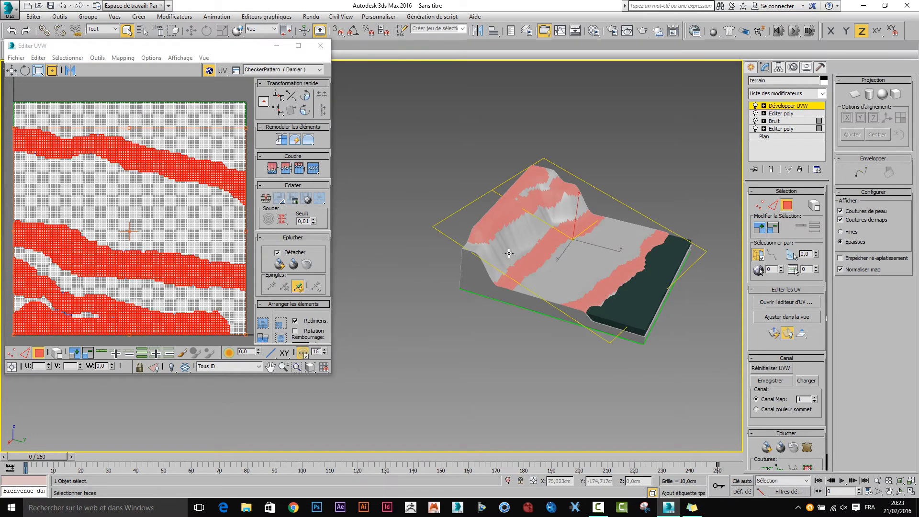
pyautogui.hotkey('ctrl', 'a')
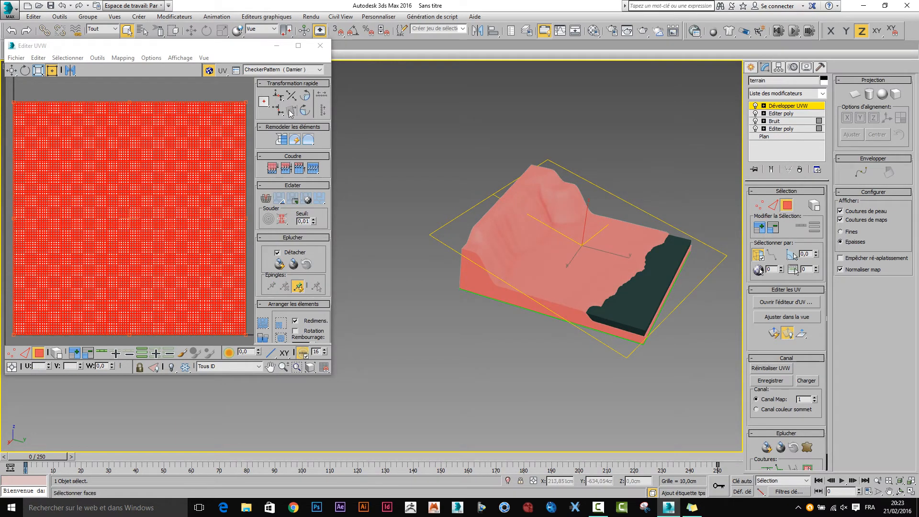
pyautogui.click(121, 57)
pyautogui.click(127, 83)
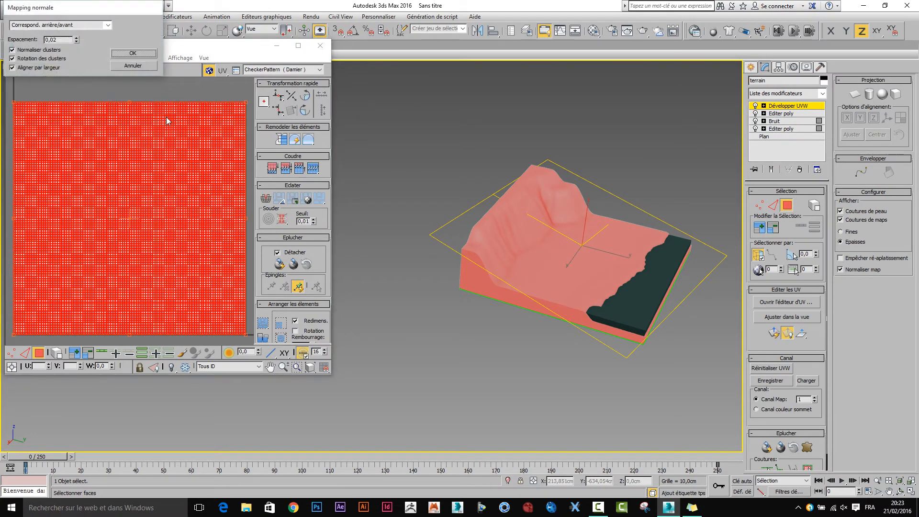
pyautogui.click(104, 26)
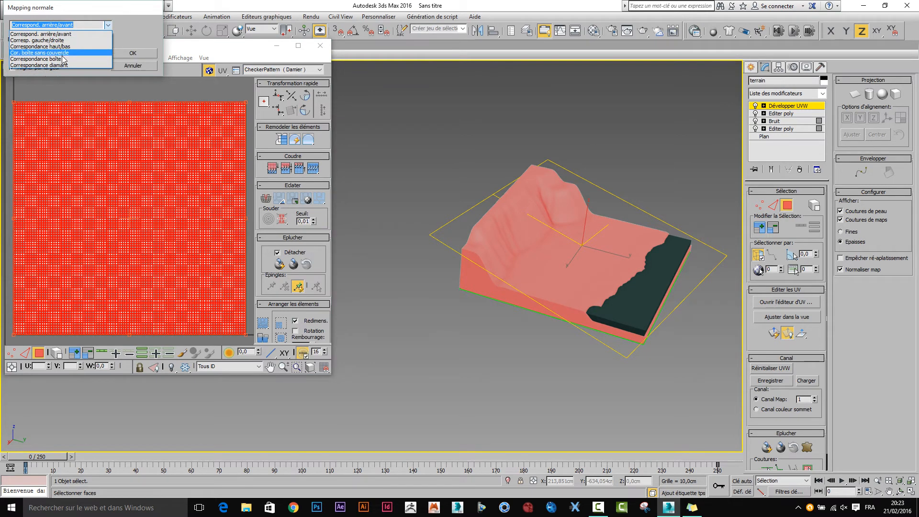
pyautogui.click(61, 60)
pyautogui.click(132, 53)
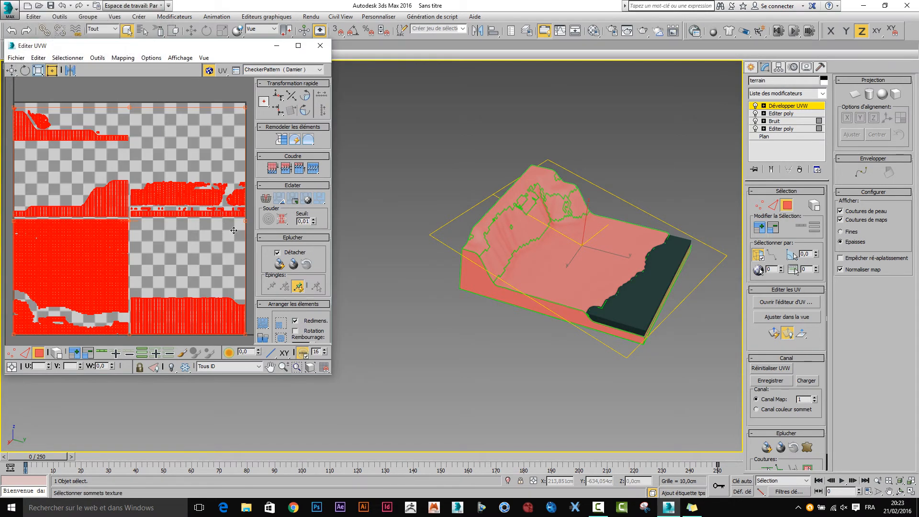
pyautogui.moveTo(331, 265); pyautogui.dragTo(386, 266)
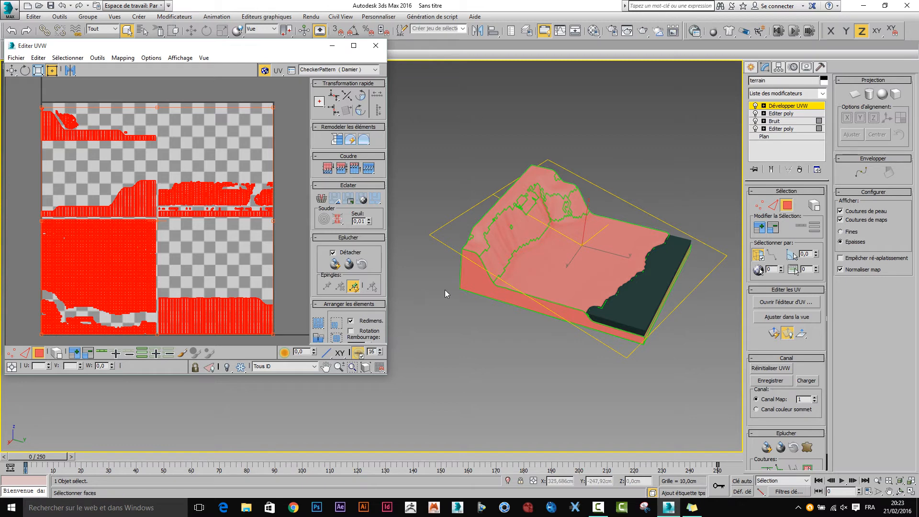
# Select the faces of three vertical side walls of the terrain block: both profile sides and the tall wall behind the cliff
pyautogui.scroll(2, 560, 301)
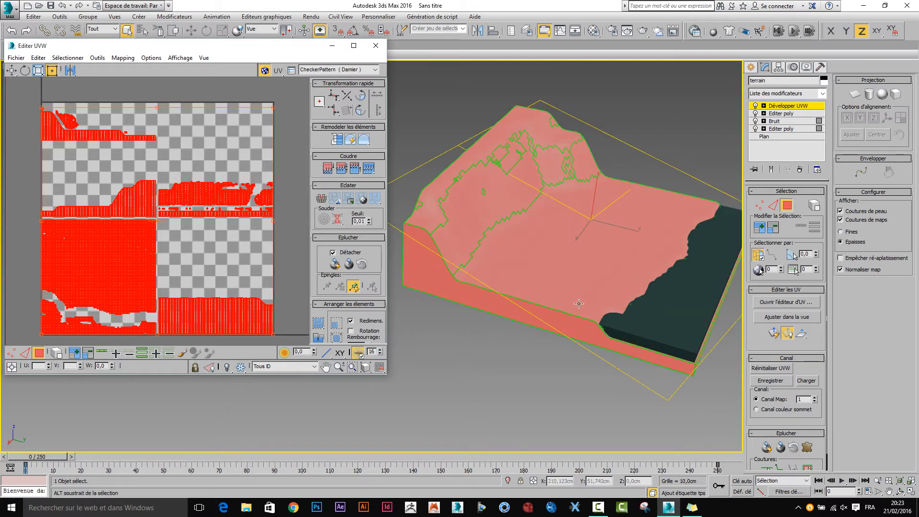
pyautogui.keyDown('alt'); pyautogui.moveTo(565, 295); pyautogui.dragTo(546, 327, button='middle'); pyautogui.keyUp('alt')
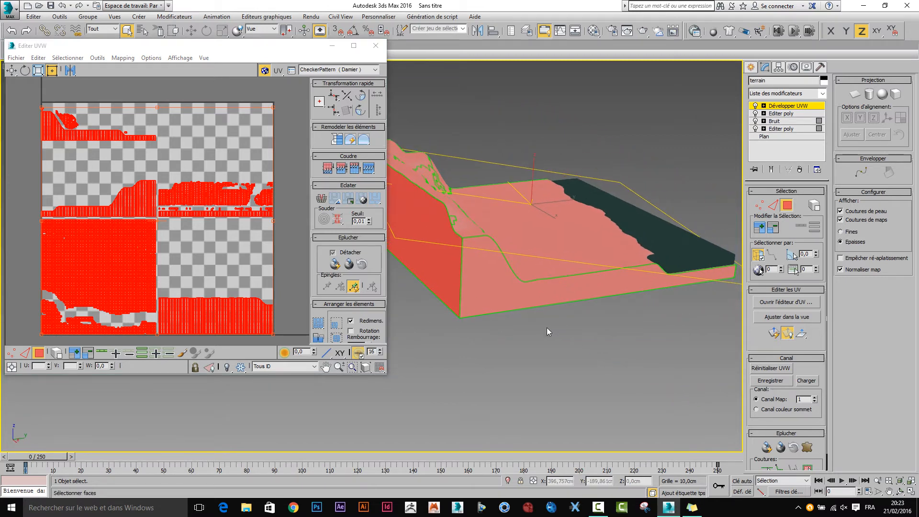
pyautogui.click(547, 328)
pyautogui.moveTo(464, 306); pyautogui.dragTo(725, 287)
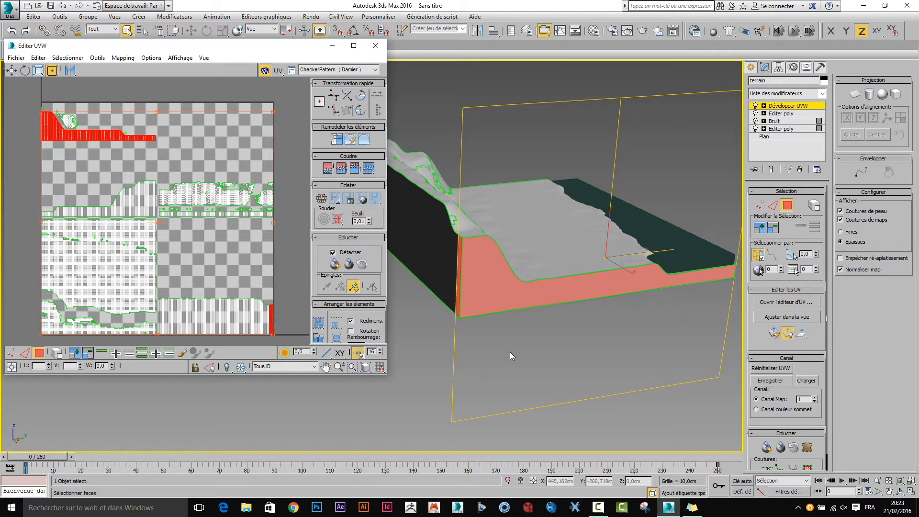
pyautogui.keyDown('alt'); pyautogui.moveTo(519, 361); pyautogui.dragTo(487, 363, button='middle'); pyautogui.keyUp('alt')
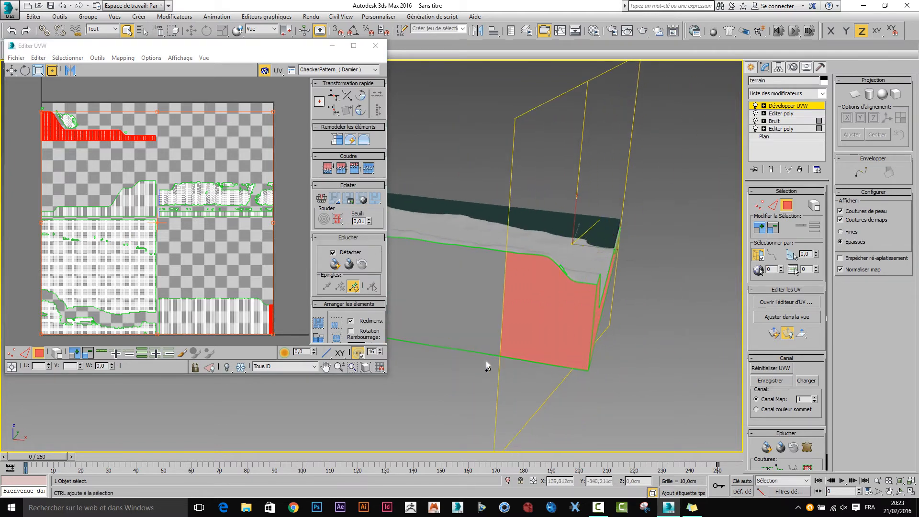
pyautogui.keyDown('ctrl'); pyautogui.moveTo(486, 361); pyautogui.dragTo(415, 342); pyautogui.keyUp('ctrl')
pyautogui.moveTo(462, 378); pyautogui.dragTo(665, 409, button='middle')
pyautogui.keyDown('ctrl'); pyautogui.moveTo(678, 368); pyautogui.dragTo(505, 343); pyautogui.keyUp('ctrl')
pyautogui.moveTo(487, 392)
pyautogui.keyDown('alt'); pyautogui.mouseDown(button='middle')
pyautogui.moveTo(599, 404)
pyautogui.moveTo(566, 361)
pyautogui.moveTo(680, 336)
pyautogui.mouseUp(button='middle'); pyautogui.keyUp('alt')
pyautogui.keyDown('ctrl'); pyautogui.moveTo(729, 309); pyautogui.dragTo(433, 295); pyautogui.keyUp('ctrl')
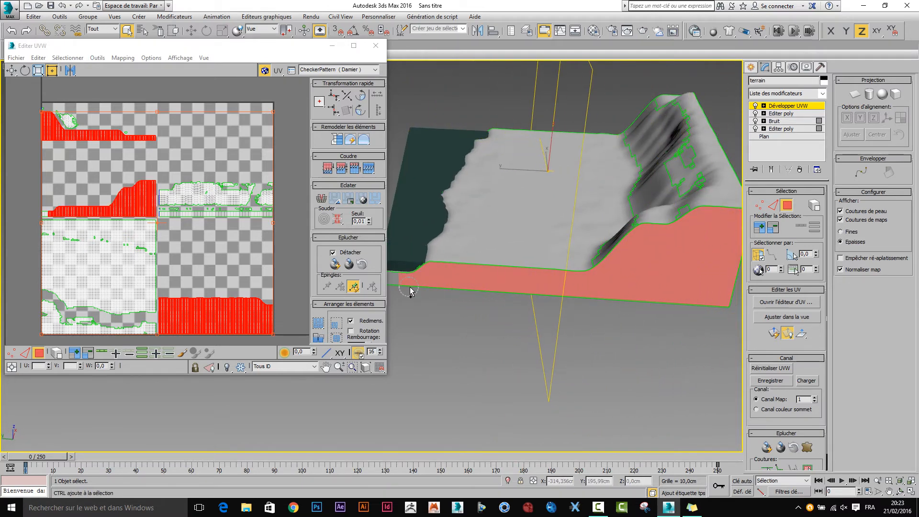
# Add all faces of the low side wall beneath the water box to the side-wall selection
pyautogui.keyDown('alt'); pyautogui.moveTo(459, 349); pyautogui.dragTo(499, 352, button='middle'); pyautogui.keyUp('alt')
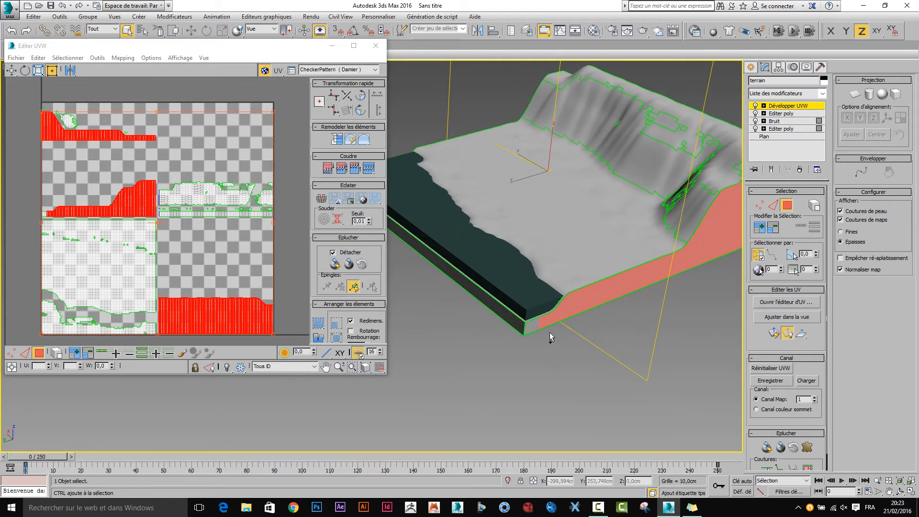
pyautogui.keyDown('ctrl'); pyautogui.moveTo(541, 331); pyautogui.dragTo(487, 320); pyautogui.keyUp('ctrl')
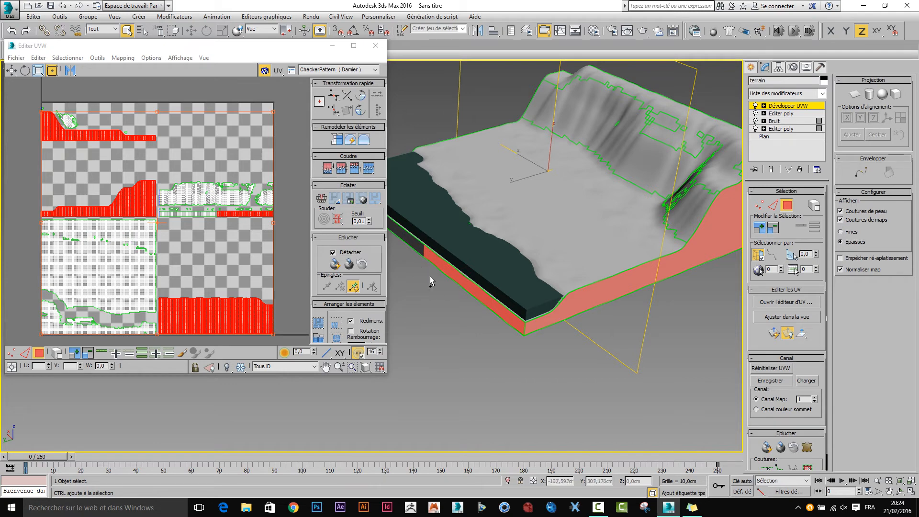
pyautogui.keyDown('alt'); pyautogui.moveTo(430, 277); pyautogui.dragTo(536, 327, button='middle'); pyautogui.keyUp('alt')
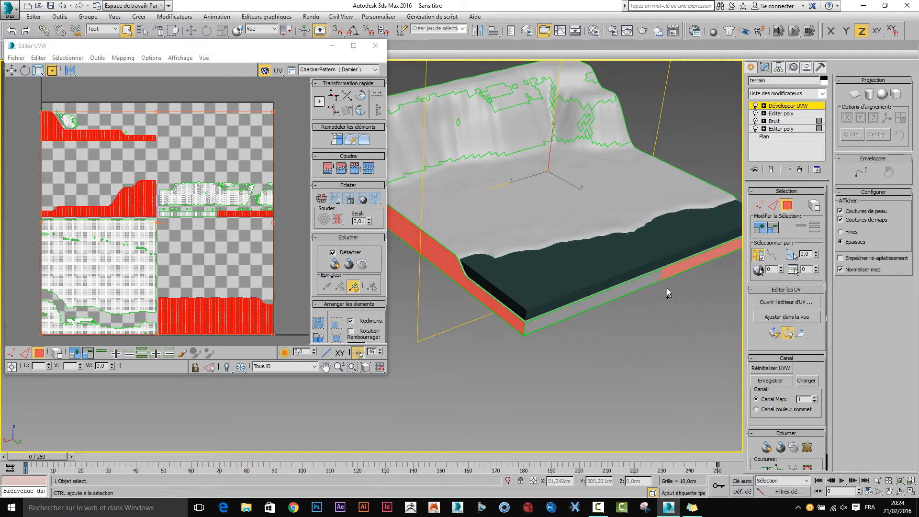
pyautogui.keyDown('ctrl'); pyautogui.moveTo(667, 288); pyautogui.dragTo(579, 320); pyautogui.keyUp('ctrl')
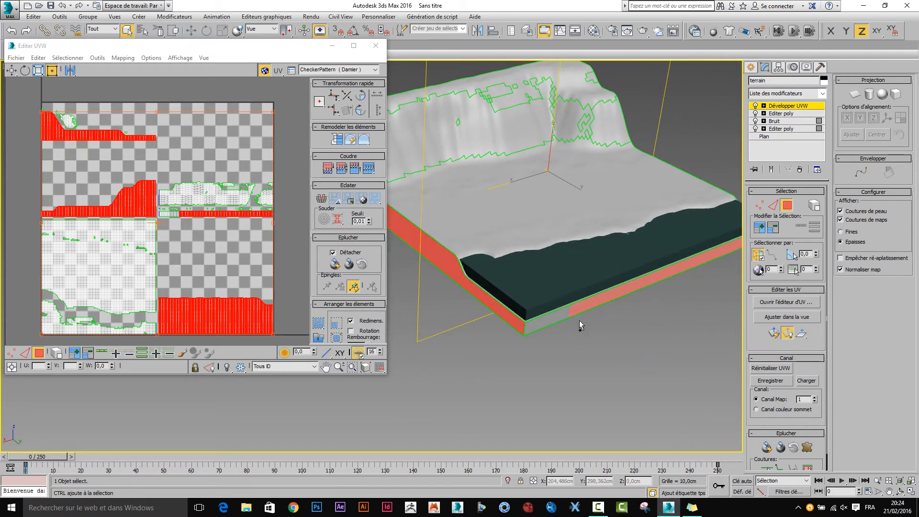
pyautogui.keyDown('alt'); pyautogui.moveTo(531, 341); pyautogui.dragTo(557, 371, button='middle'); pyautogui.keyUp('alt')
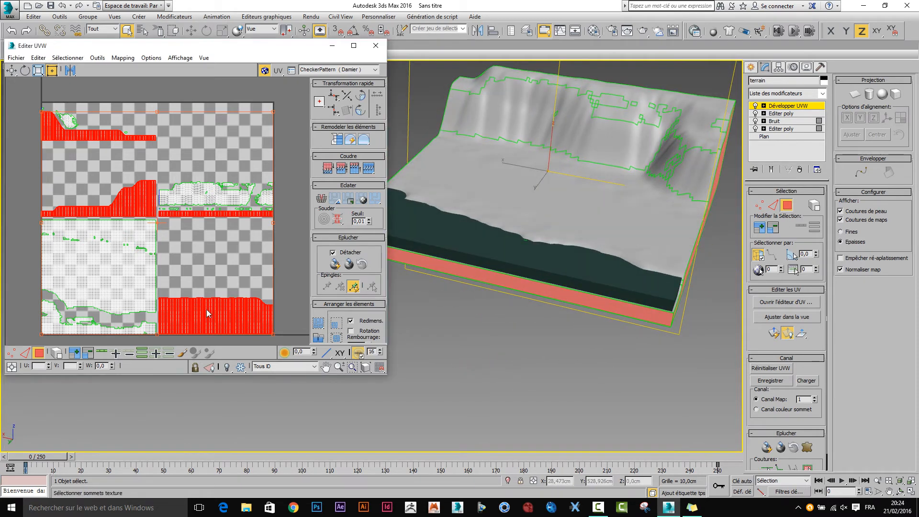
# Apply box-type Normal mapping to the selected side walls and move their UV strips outside the UV square
pyautogui.click(123, 57)
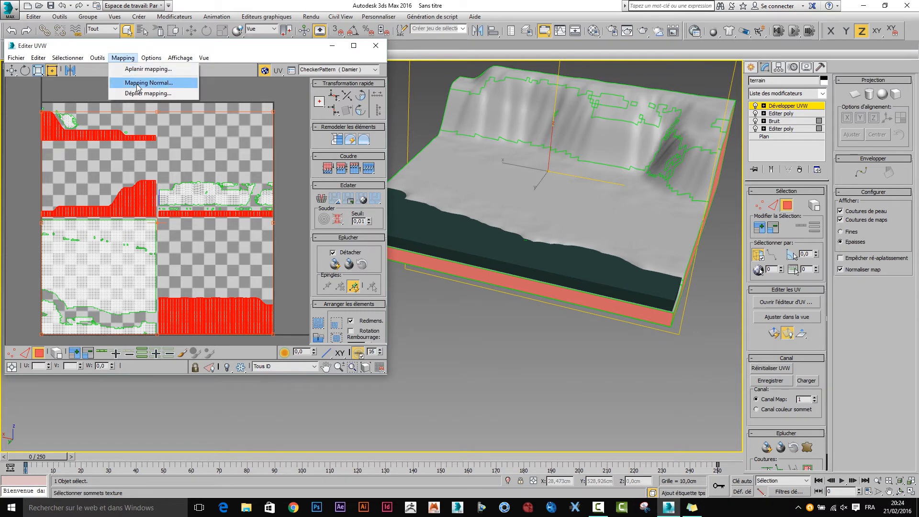
pyautogui.click(136, 83)
pyautogui.click(129, 53)
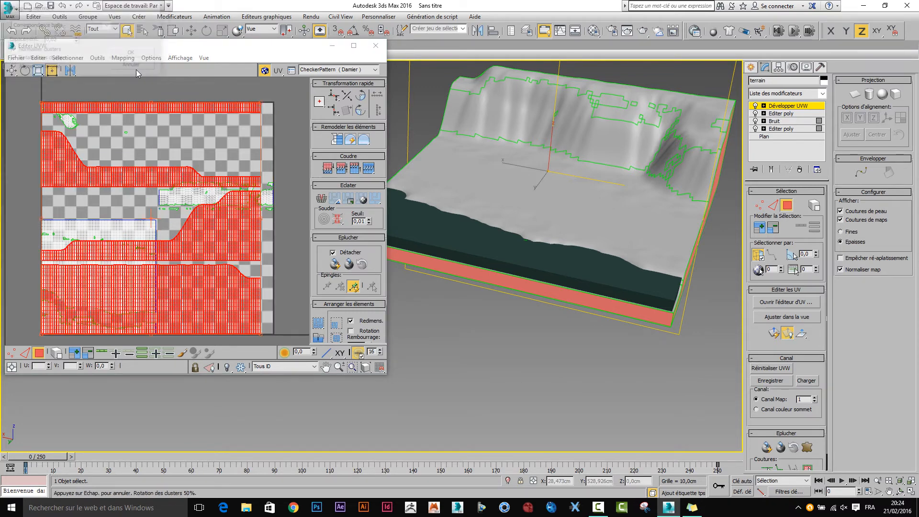
pyautogui.scroll(-4, 208, 240)
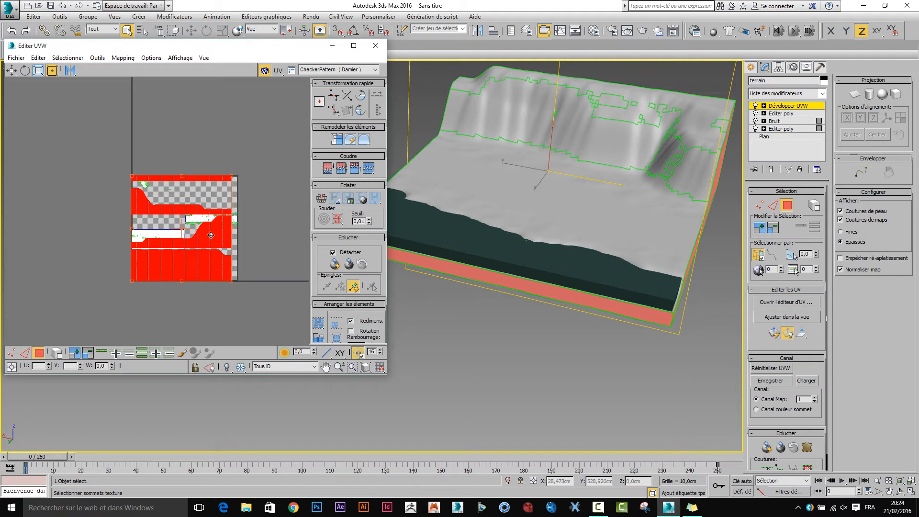
pyautogui.moveTo(211, 235); pyautogui.dragTo(64, 302)
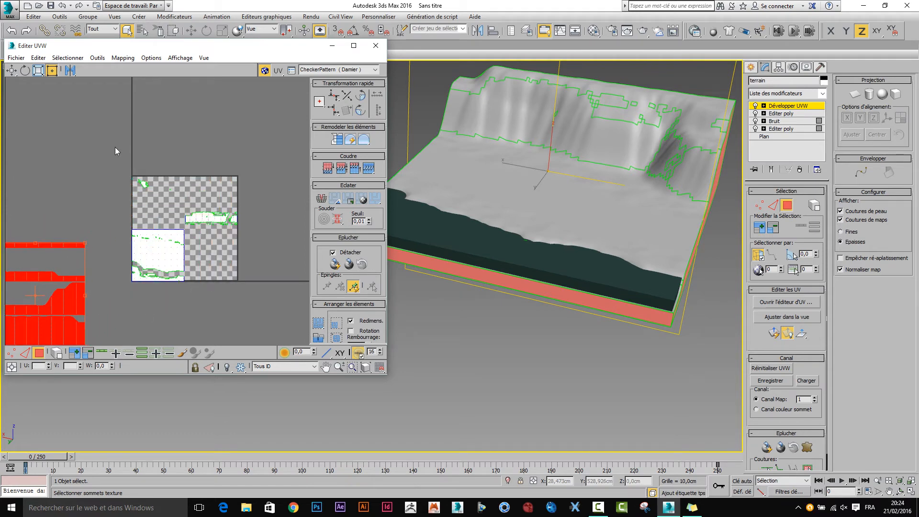
# Select the terrain's top-surface faces still in the UV square and apply a planar projection to them
pyautogui.moveTo(115, 147); pyautogui.dragTo(280, 303)
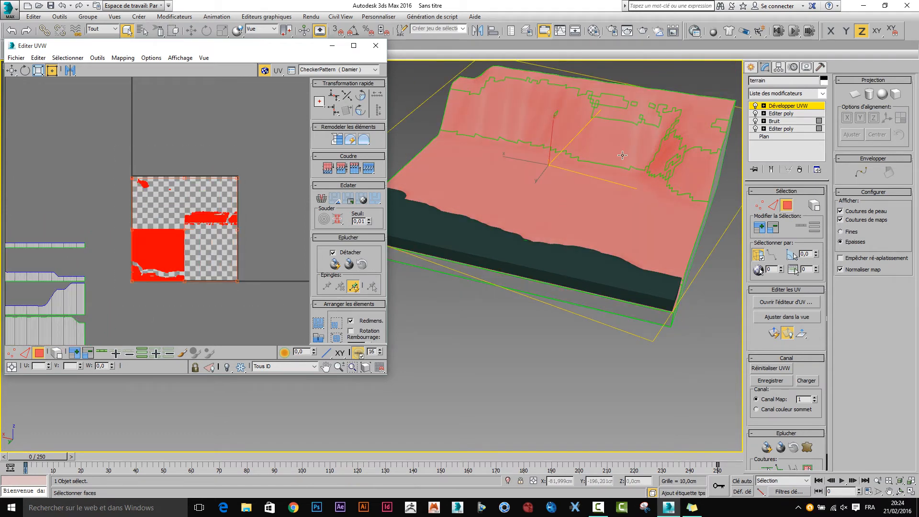
pyautogui.click(121, 57)
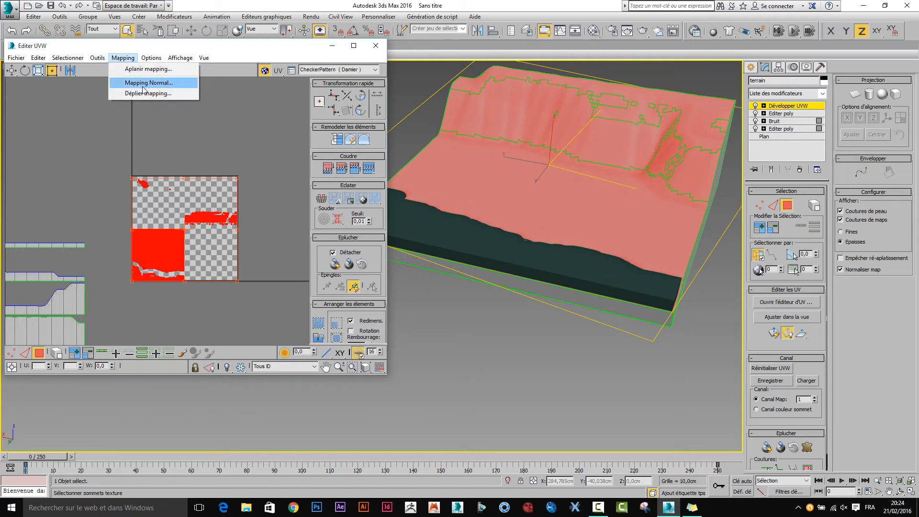
pyautogui.click(857, 94)
pyautogui.click(857, 95)
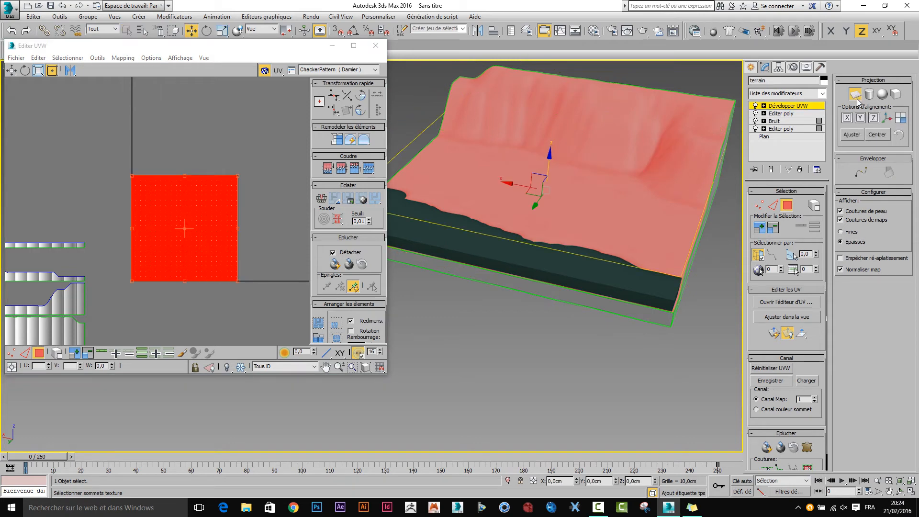
pyautogui.click(857, 95)
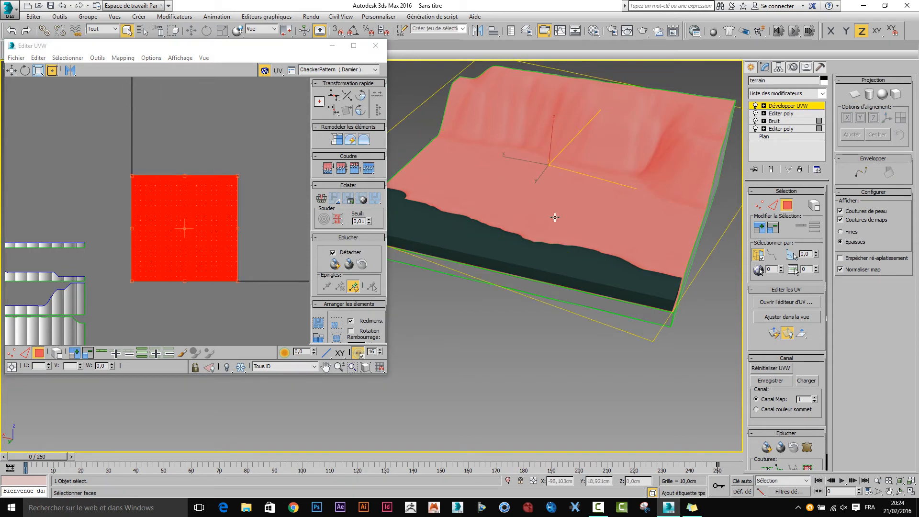
pyautogui.click(239, 271)
# Maximize the UV editor, select the tall rear wall strip as an element, place it under the top surface's square and scale it to the same width
pyautogui.moveTo(224, 246); pyautogui.dragTo(234, 214, button='middle')
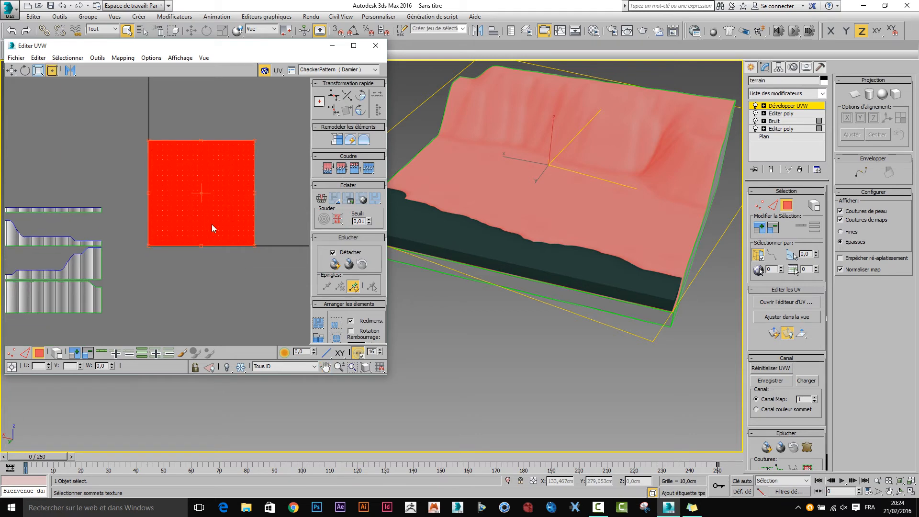
pyautogui.click(354, 46)
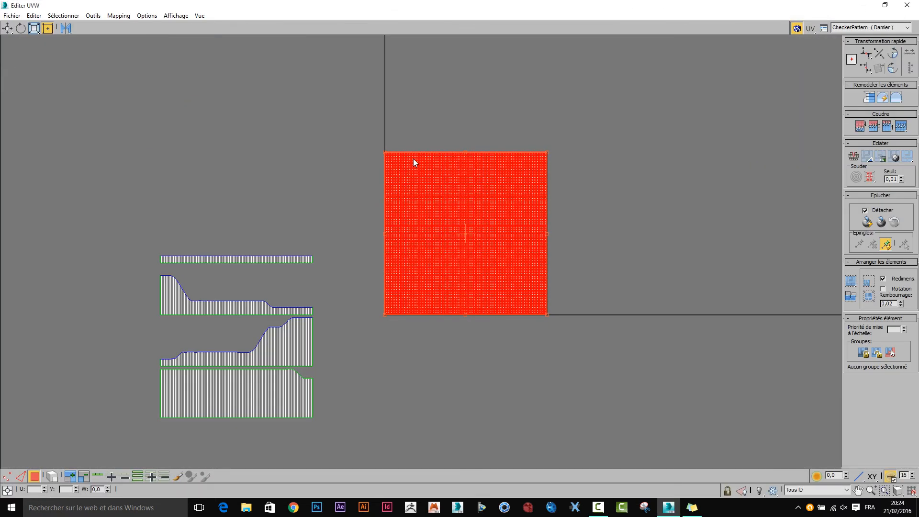
pyautogui.moveTo(468, 232); pyautogui.dragTo(453, 207, button='middle')
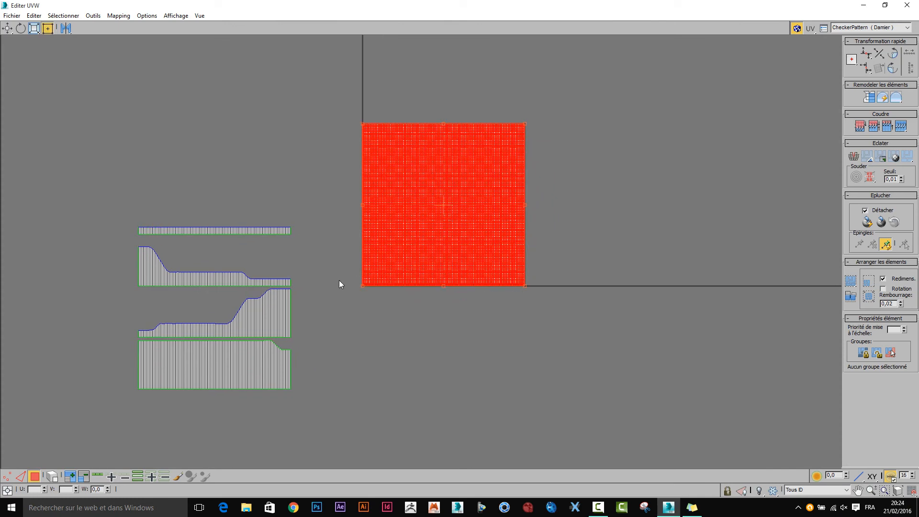
pyautogui.click(334, 355)
pyautogui.moveTo(141, 380); pyautogui.dragTo(326, 428)
pyautogui.click(52, 476)
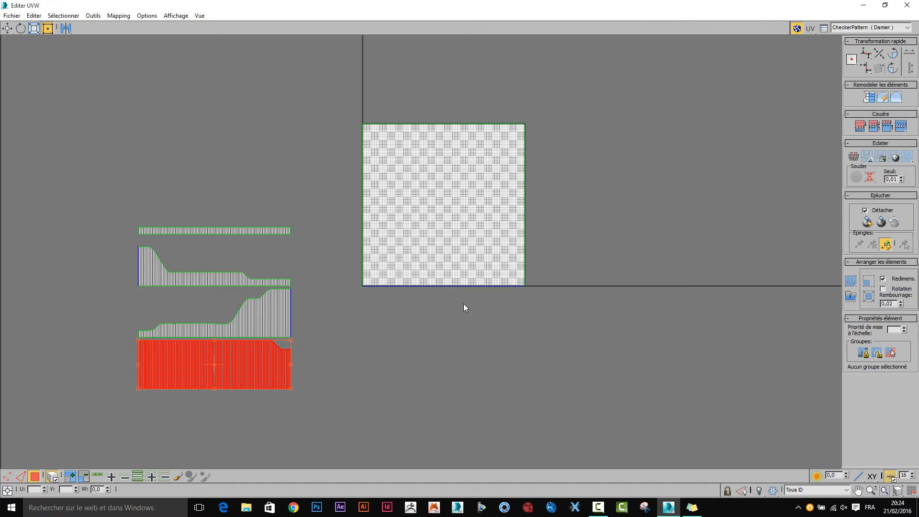
pyautogui.moveTo(237, 358); pyautogui.dragTo(456, 309)
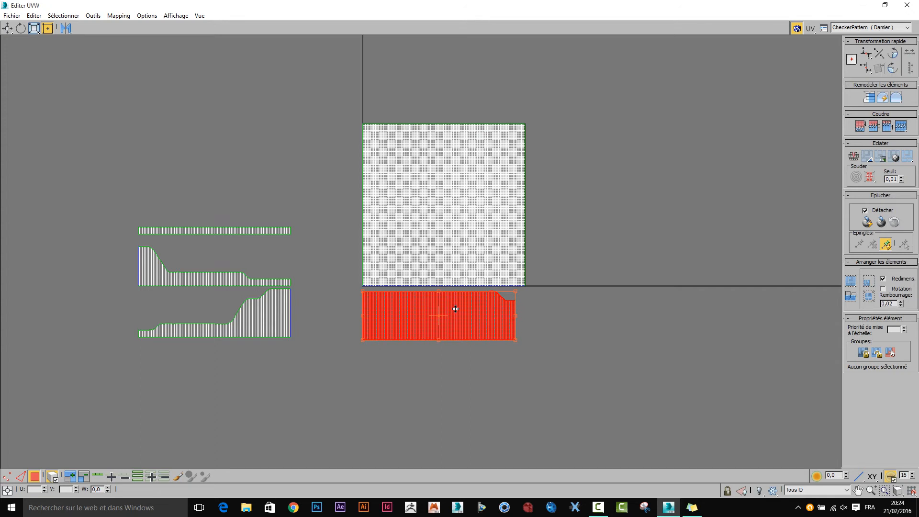
pyautogui.moveTo(517, 340); pyautogui.dragTo(527, 342)
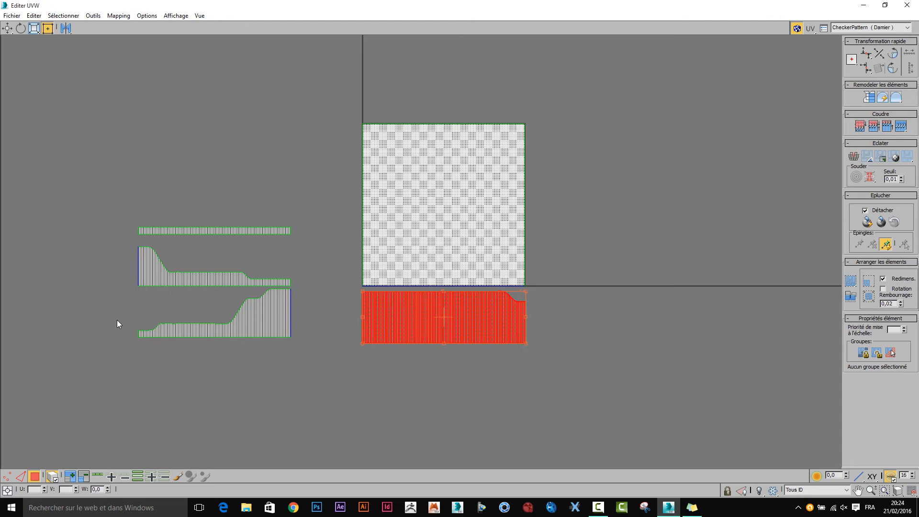
# Rotate the stepped side-wall strip with its tall end on the right 90° clockwise and place it against the square's left edge
pyautogui.moveTo(292, 372); pyautogui.dragTo(286, 375)
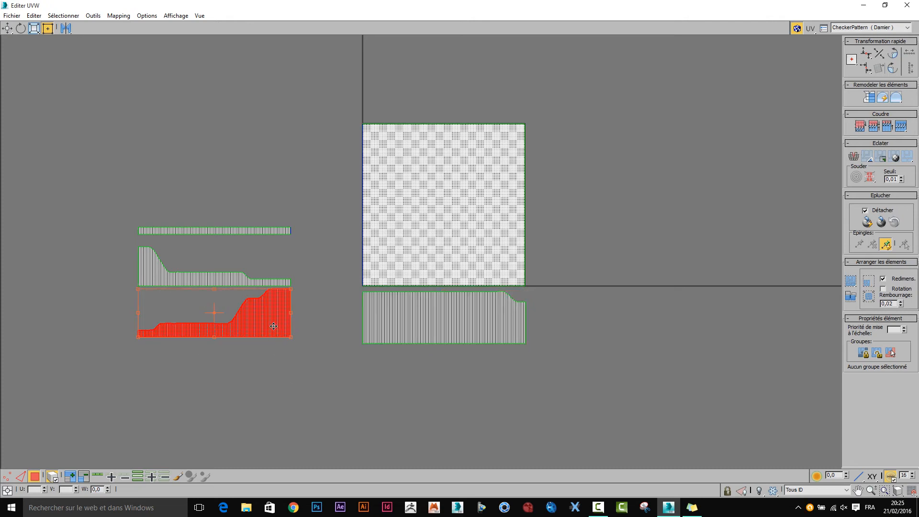
pyautogui.moveTo(273, 326); pyautogui.dragTo(342, 236)
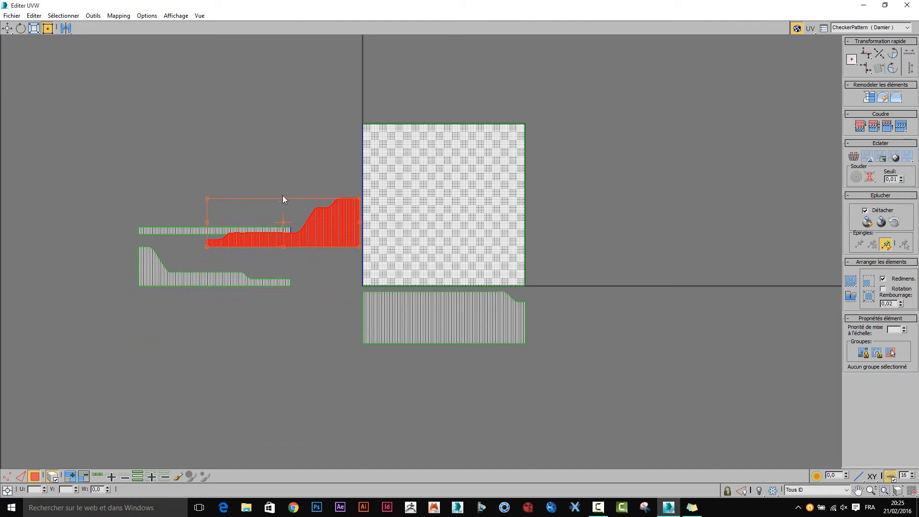
pyautogui.moveTo(283, 199); pyautogui.dragTo(355, 232)
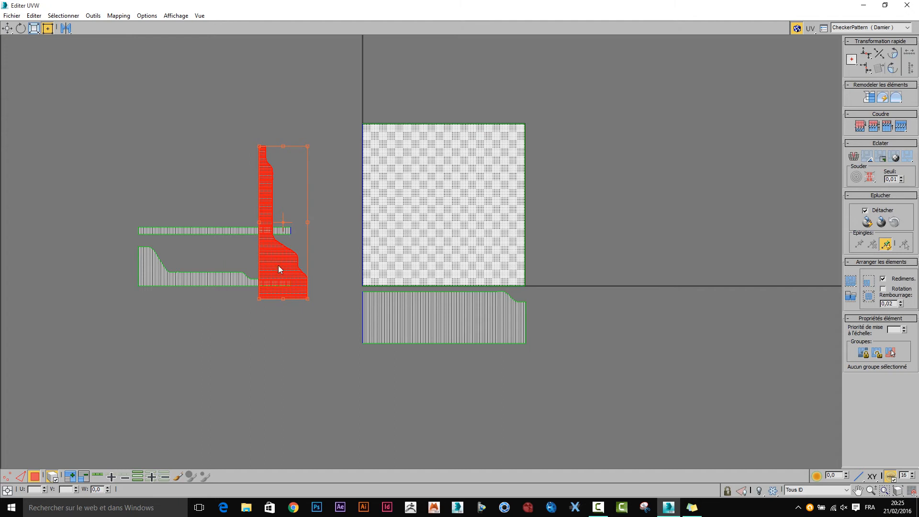
pyautogui.moveTo(278, 267); pyautogui.dragTo(329, 251)
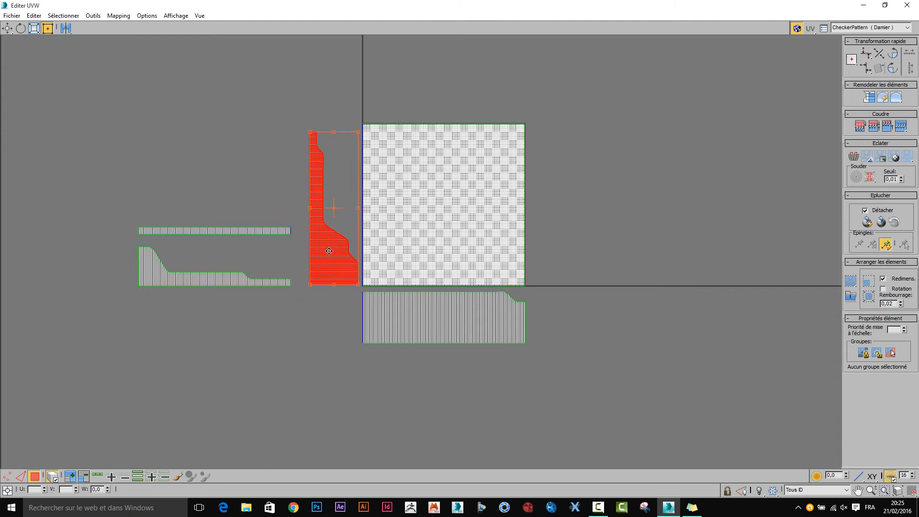
# Scale the stepped strip at the square's left edge until its length matches the height of the top surface's square
pyautogui.moveTo(307, 130); pyautogui.dragTo(305, 127)
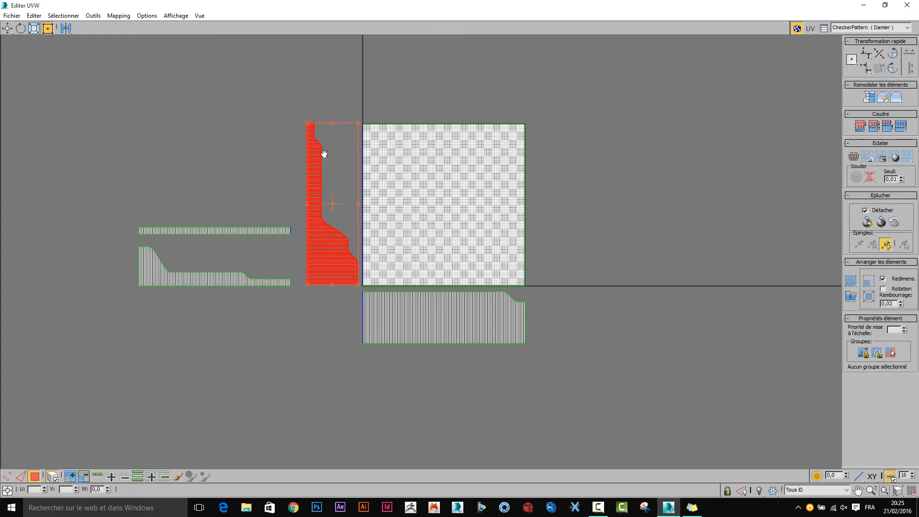
pyautogui.scroll(5, 324, 154)
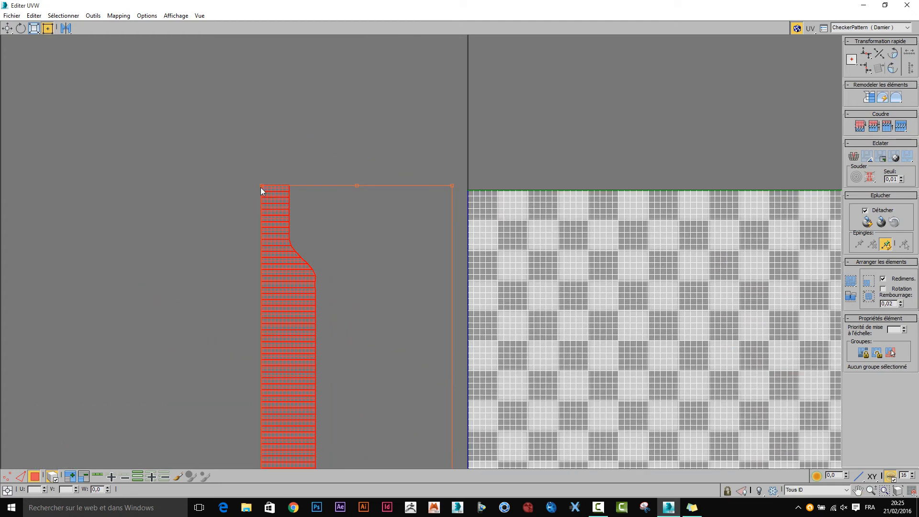
pyautogui.moveTo(261, 188); pyautogui.dragTo(269, 191)
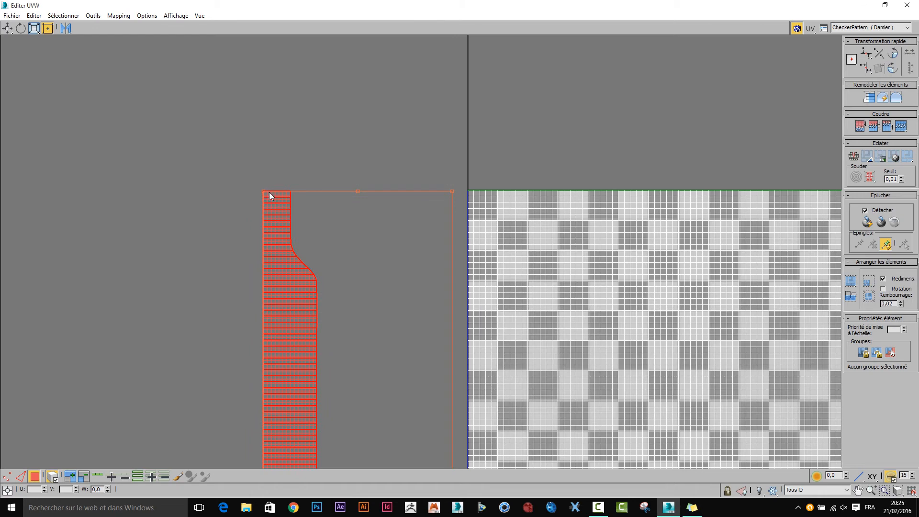
pyautogui.moveTo(353, 265); pyautogui.dragTo(343, 186, button='middle')
pyautogui.scroll(-6, 375, 312)
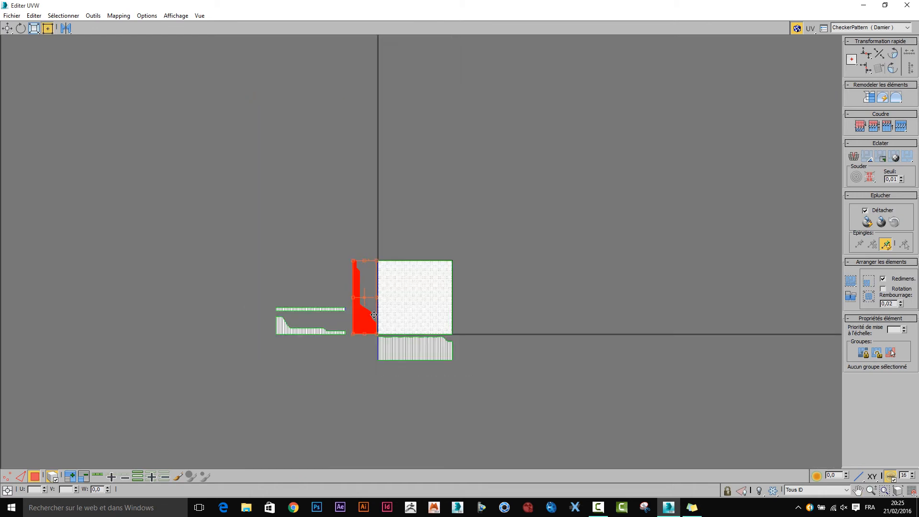
# Select the stepped side-wall strip with its tall end on the left, rotate it 90° counterclockwise and place it against the square's right edge
pyautogui.scroll(3, 314, 355)
pyautogui.moveTo(156, 272); pyautogui.dragTo(377, 350)
pyautogui.moveTo(320, 311); pyautogui.dragTo(676, 274)
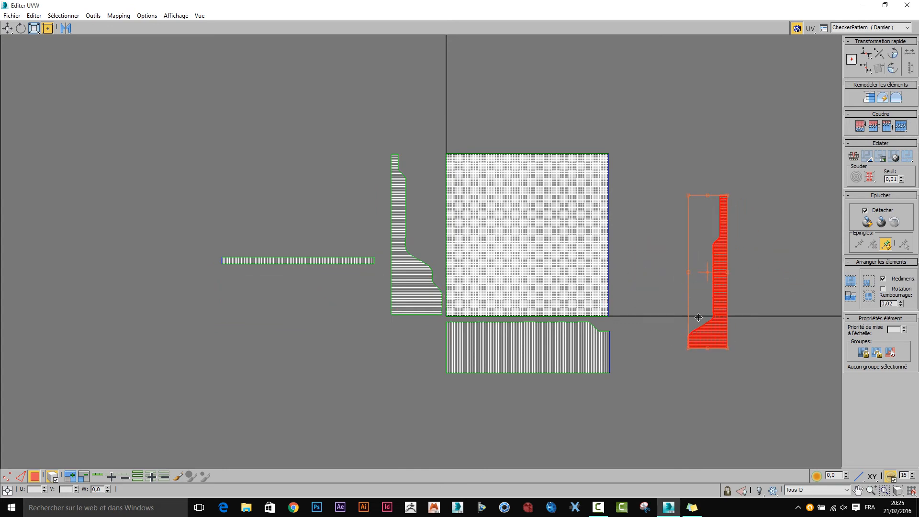
pyautogui.moveTo(699, 318); pyautogui.dragTo(623, 285)
pyautogui.scroll(3, 639, 302)
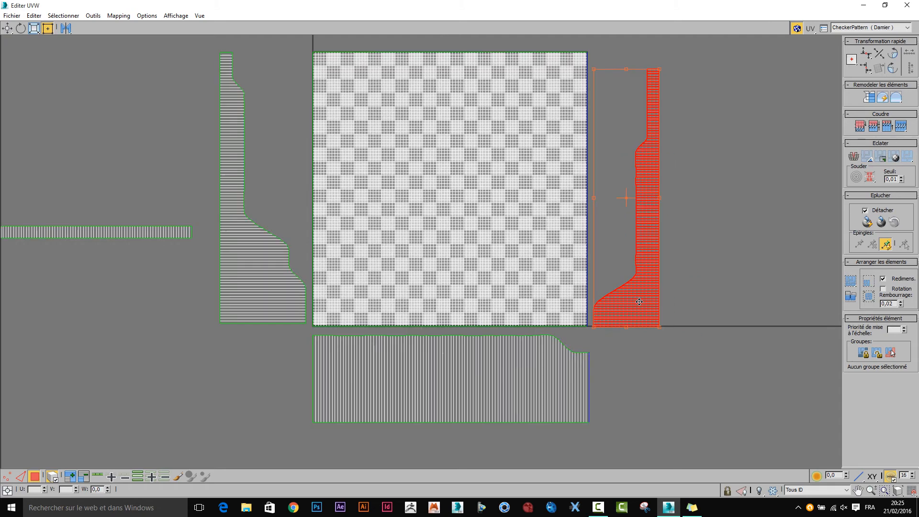
pyautogui.scroll(2, 639, 302)
pyautogui.moveTo(675, 247); pyautogui.dragTo(597, 354, button='middle')
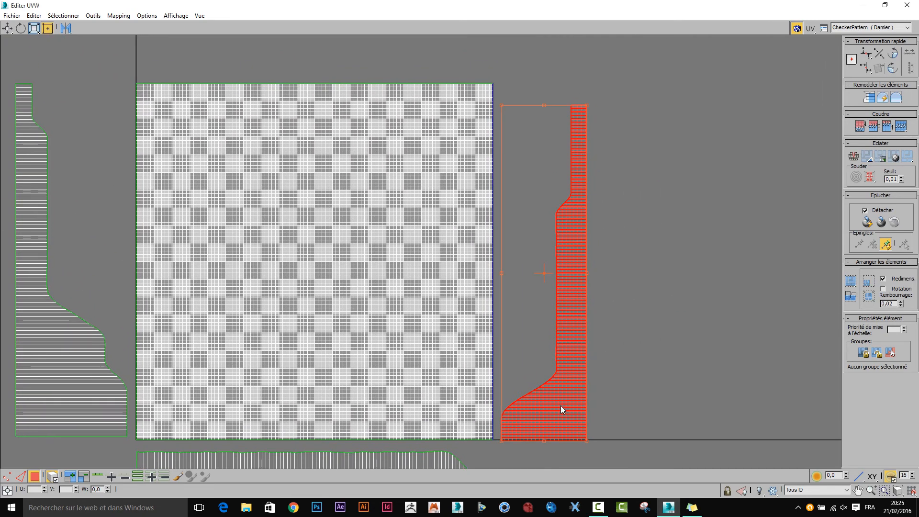
pyautogui.moveTo(561, 406); pyautogui.dragTo(558, 405)
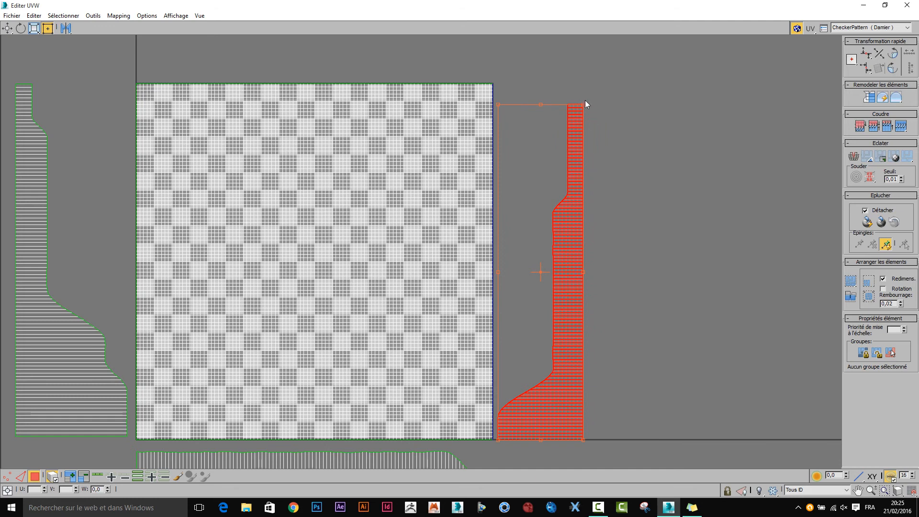
# Scale the strip beside the square's right edge to the same height as the square
pyautogui.moveTo(584, 105); pyautogui.dragTo(597, 87)
pyautogui.scroll(2, 588, 100)
pyautogui.scroll(-4, 512, 220)
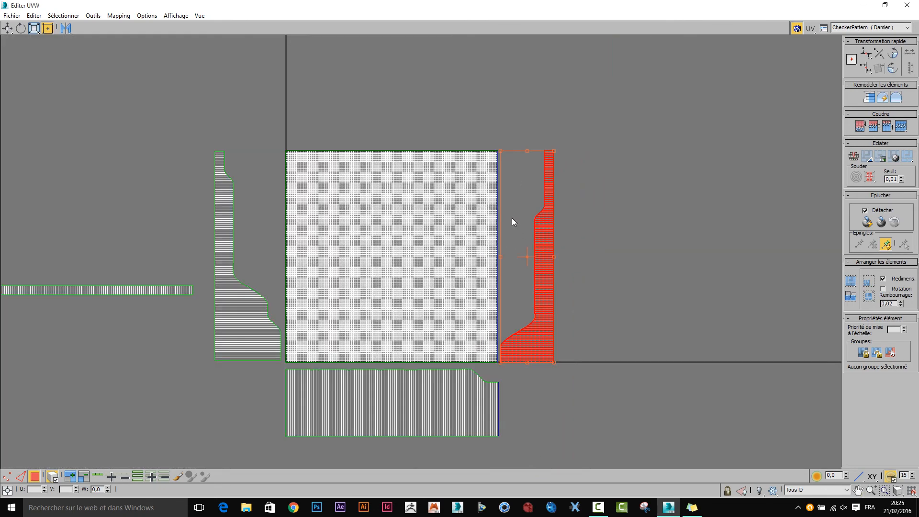
# Select the remaining thin side-wall strip, rotate it and place it just above the top edge of the terrain's square
pyautogui.moveTo(139, 271); pyautogui.dragTo(310, 263, button='middle')
pyautogui.moveTo(120, 241); pyautogui.dragTo(365, 309)
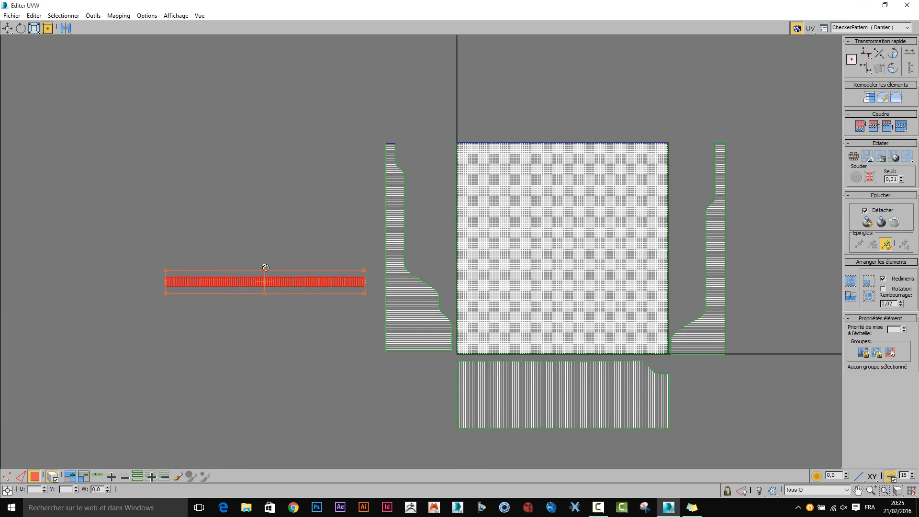
pyautogui.moveTo(266, 267); pyautogui.dragTo(269, 325)
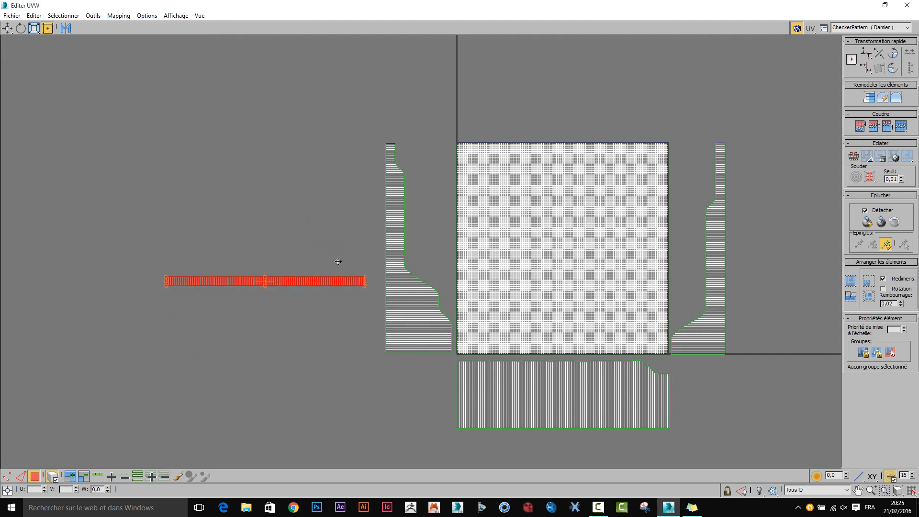
pyautogui.moveTo(294, 283); pyautogui.dragTo(587, 131)
pyautogui.moveTo(617, 165); pyautogui.dragTo(449, 199, button='middle')
pyautogui.scroll(5, 474, 185)
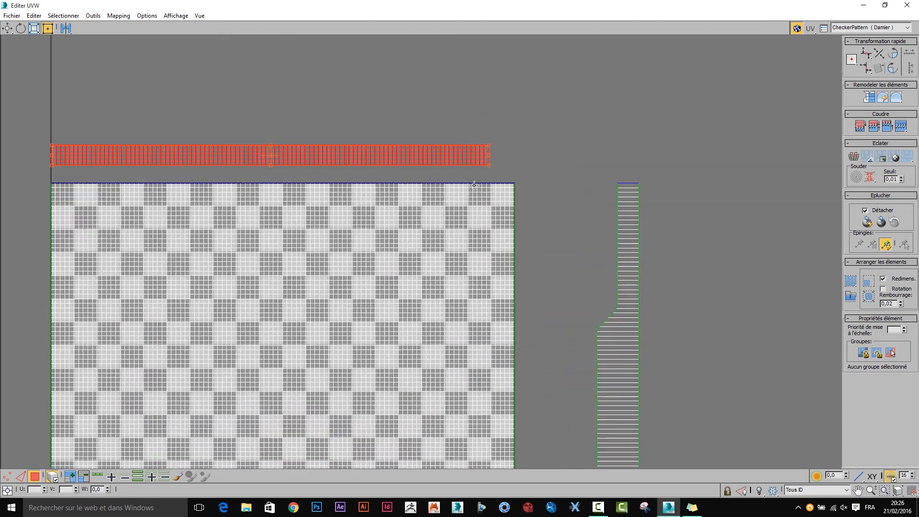
# Scale the thin strip above the square to the same width as the square
pyautogui.moveTo(490, 165)
pyautogui.mouseDown()
pyautogui.moveTo(506, 180)
pyautogui.moveTo(495, 174)
pyautogui.mouseUp()
pyautogui.scroll(5, 504, 165)
pyautogui.scroll(2, 504, 166)
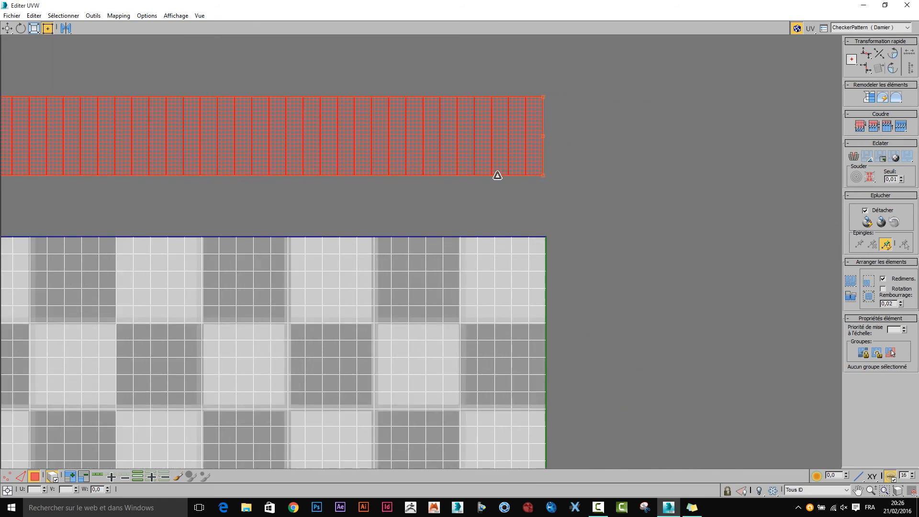
pyautogui.scroll(-4, 479, 210)
pyautogui.scroll(-6, 479, 213)
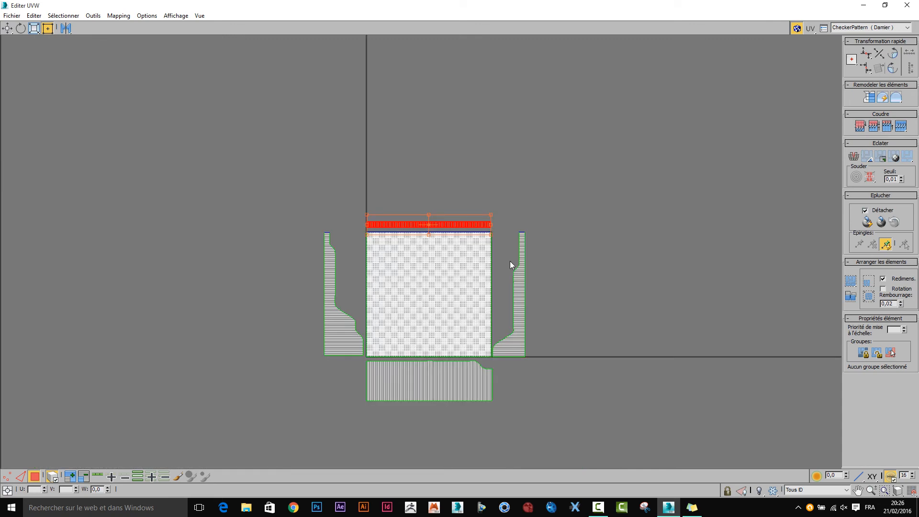
# Select all the terrain's UV elements, scale them down together and move them inside the upper part of the UV square
pyautogui.click(410, 217)
pyautogui.moveTo(305, 216); pyautogui.dragTo(562, 424)
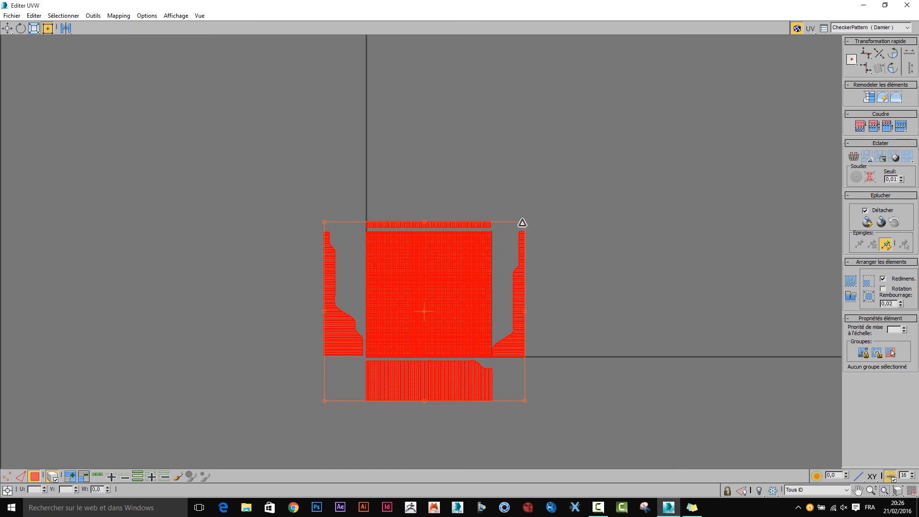
pyautogui.moveTo(523, 222); pyautogui.dragTo(423, 305)
pyautogui.scroll(6, 452, 295)
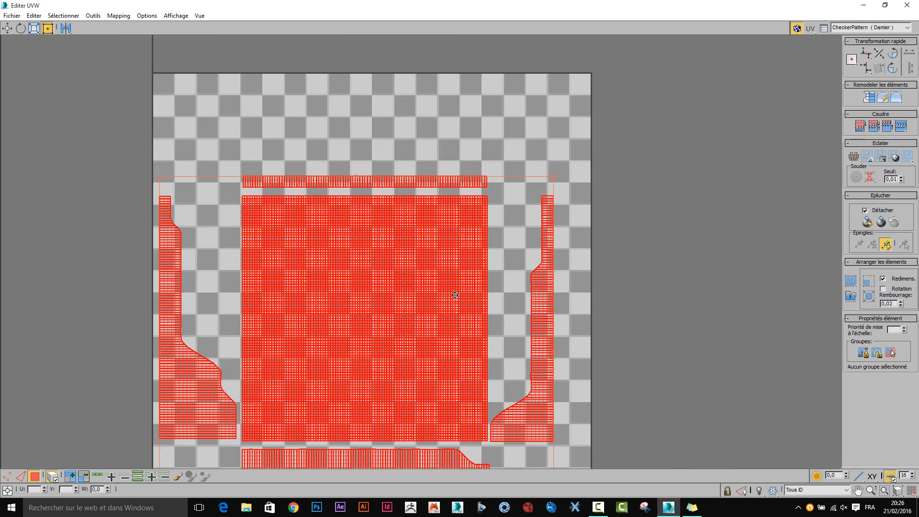
pyautogui.scroll(-3, 451, 295)
pyautogui.moveTo(429, 303); pyautogui.dragTo(414, 268)
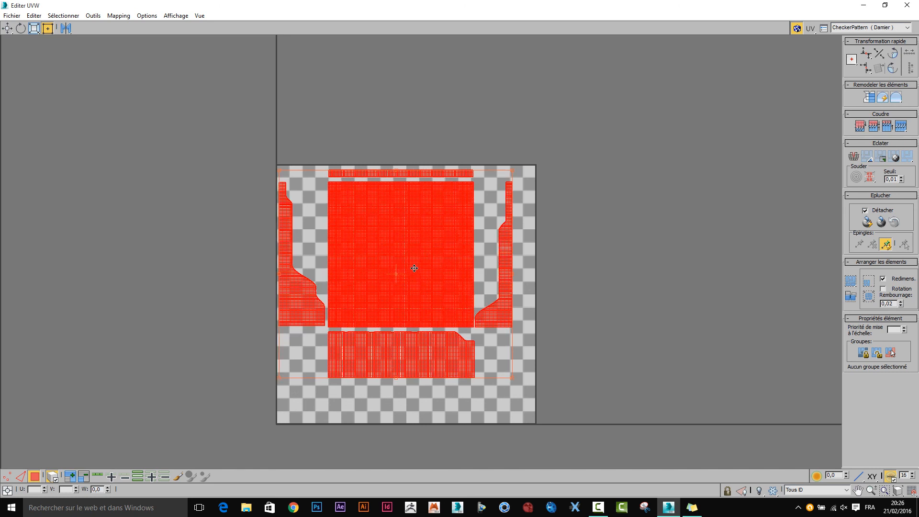
# Hide the checker background, enlarge the whole UV layout to span the UV square's width, and deselect it
pyautogui.click(790, 29)
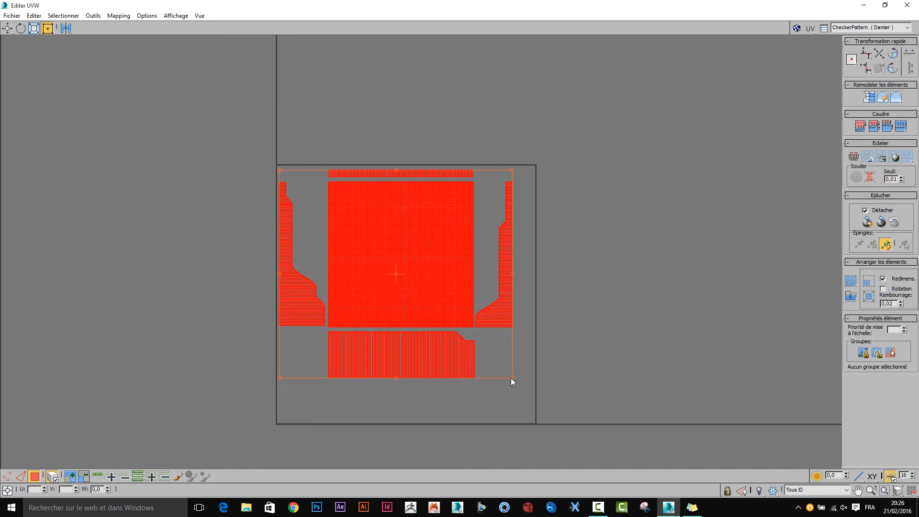
pyautogui.moveTo(514, 379); pyautogui.dragTo(533, 397)
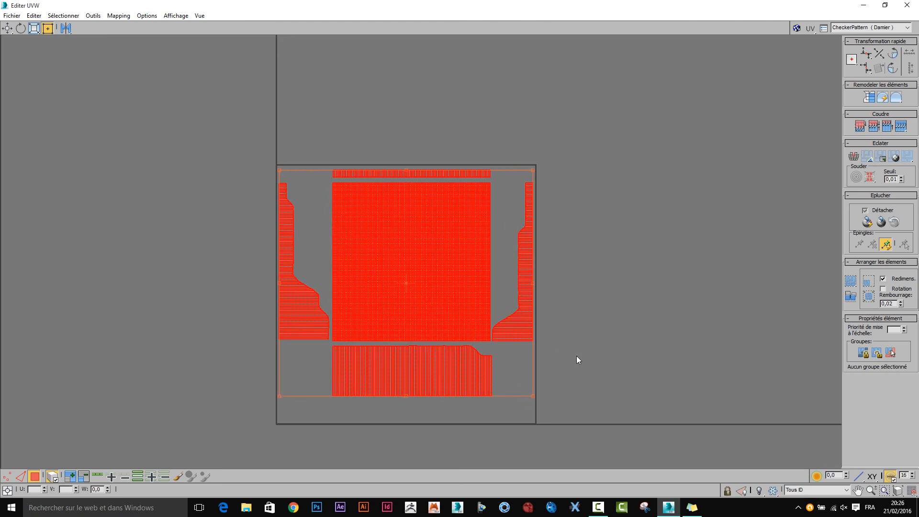
pyautogui.click(577, 355)
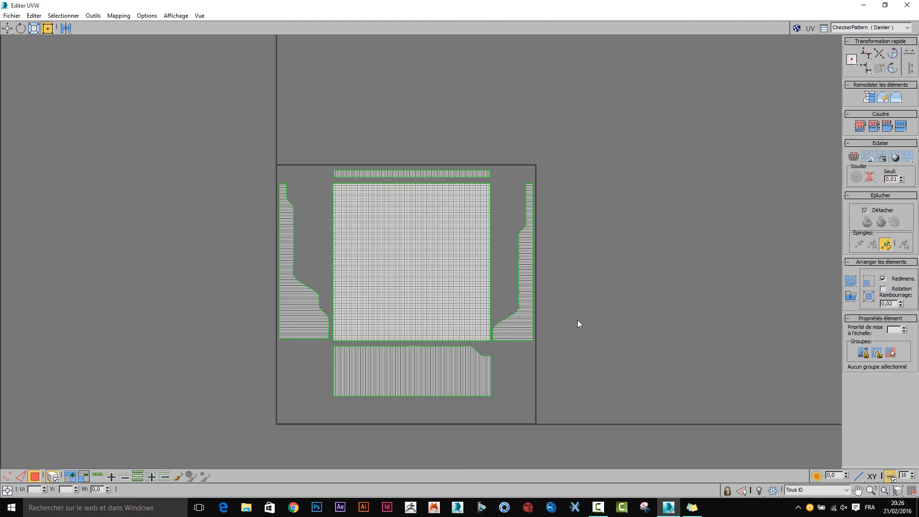
# Render the terrain's UVW template at 2500 × 2500 pixels
pyautogui.click(93, 15)
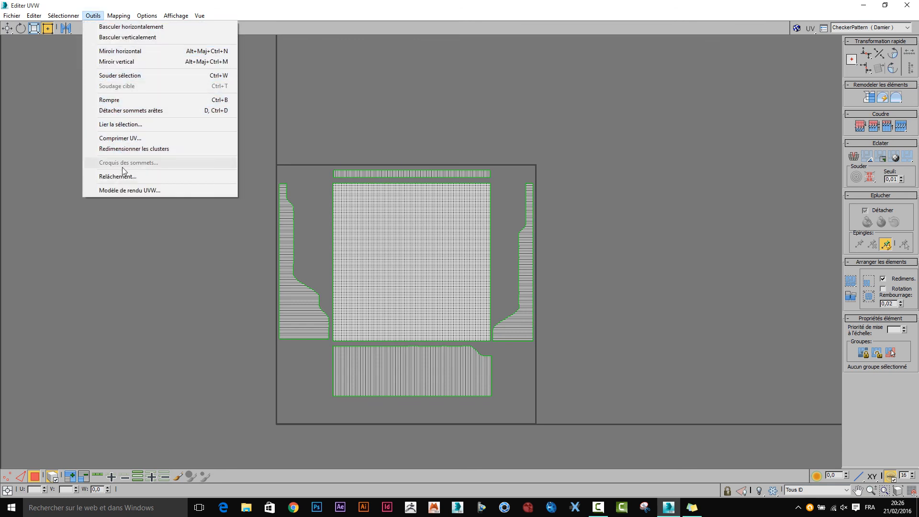
pyautogui.click(130, 191)
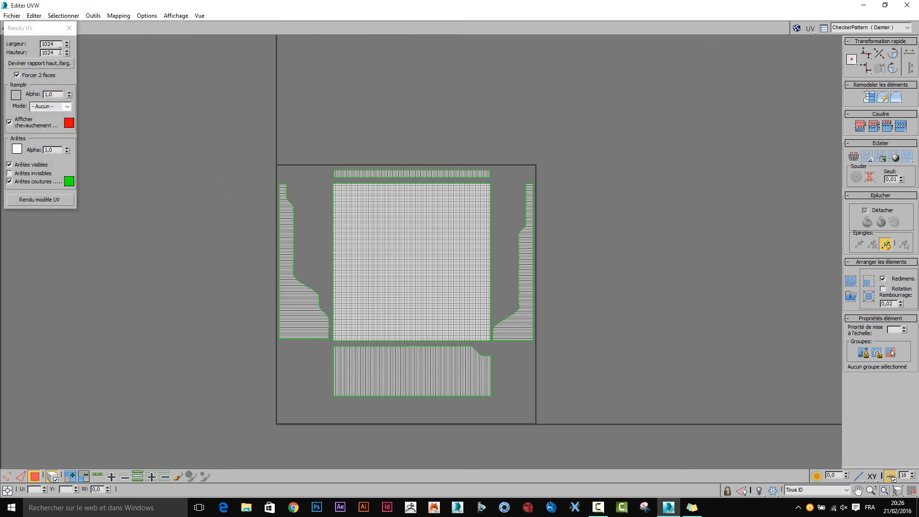
pyautogui.click(58, 44)
pyautogui.write('2500')
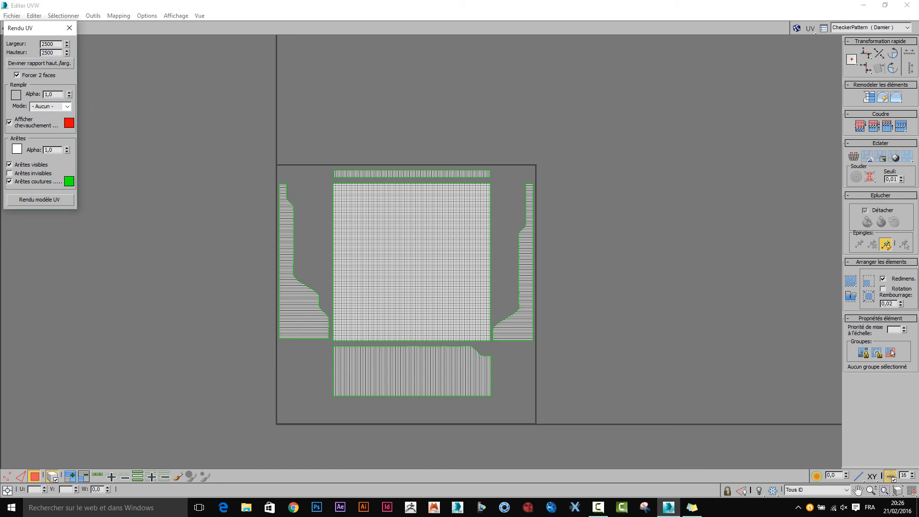
pyautogui.click(53, 203)
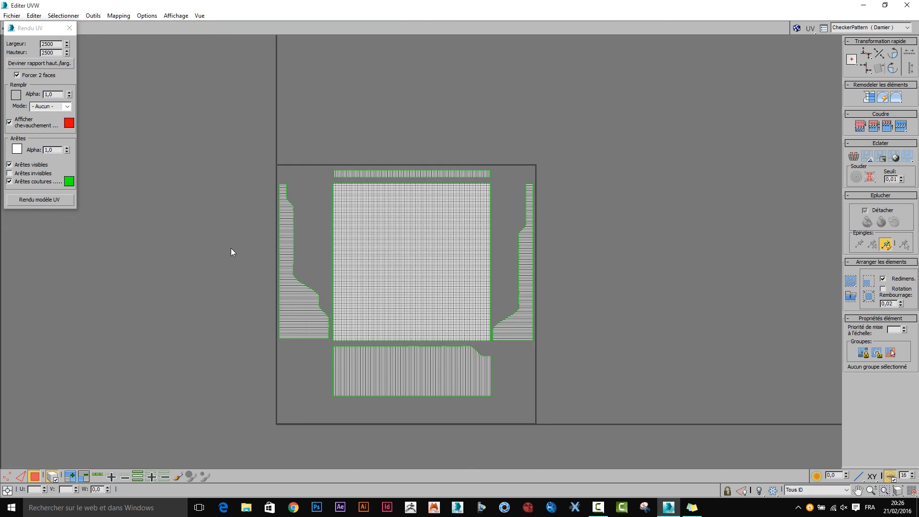
# Close the UV editor, open the image-saving dialog for the rendered UV template and dismiss it
pyautogui.click(885, 6)
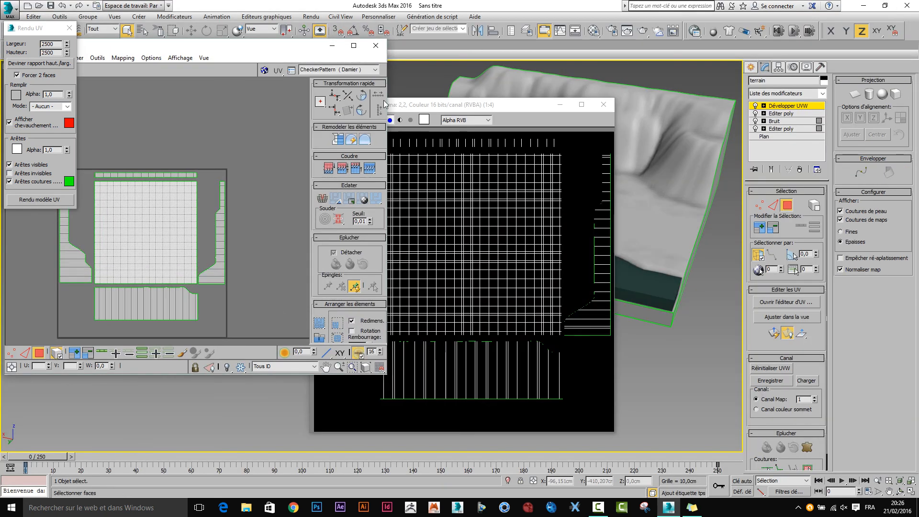
pyautogui.click(376, 47)
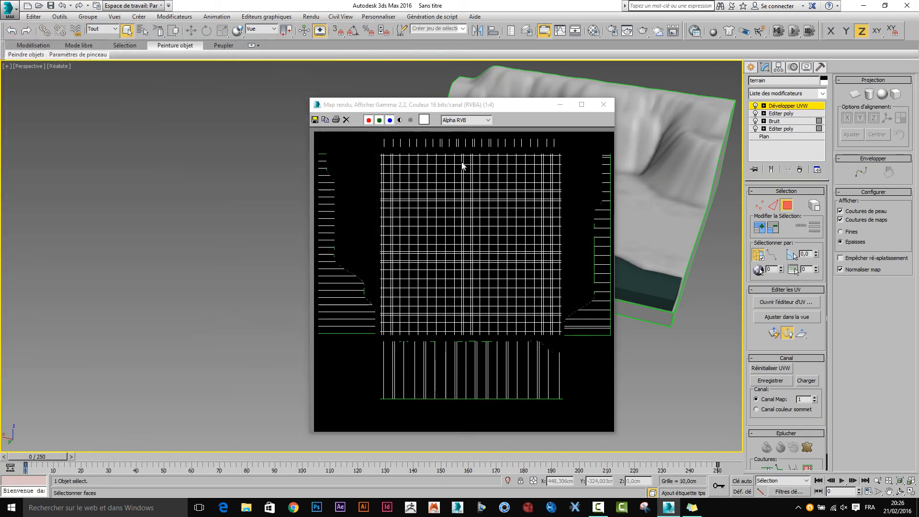
pyautogui.click(315, 120)
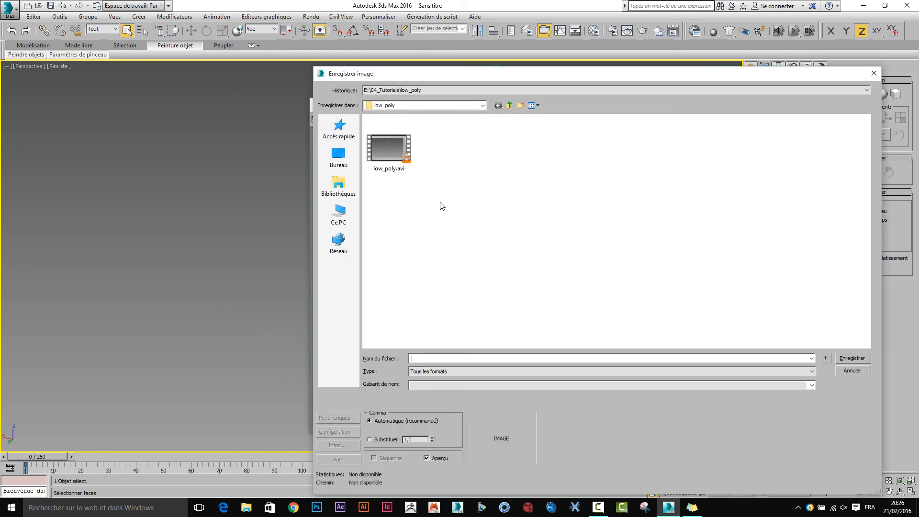
pyautogui.click(855, 374)
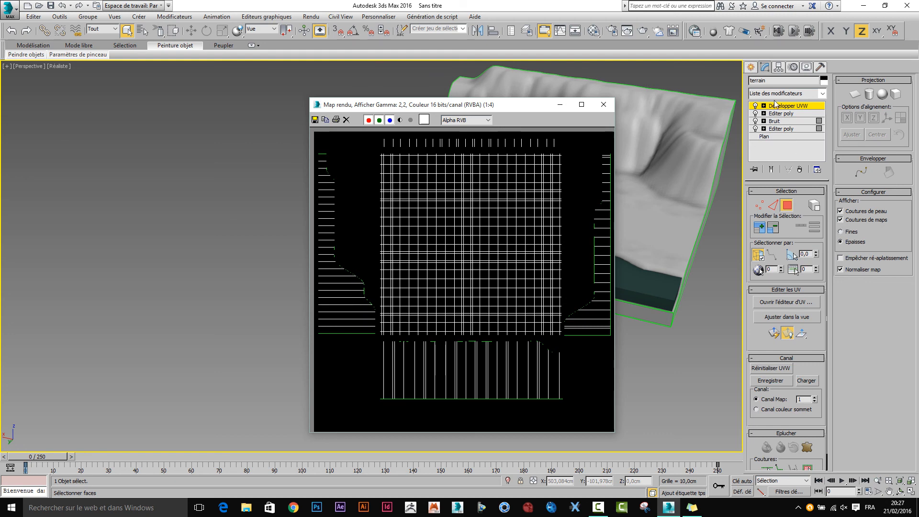
# Leave the terrain's Unwrap UVW face selection mode and close the rendered UV map window
pyautogui.click(791, 106)
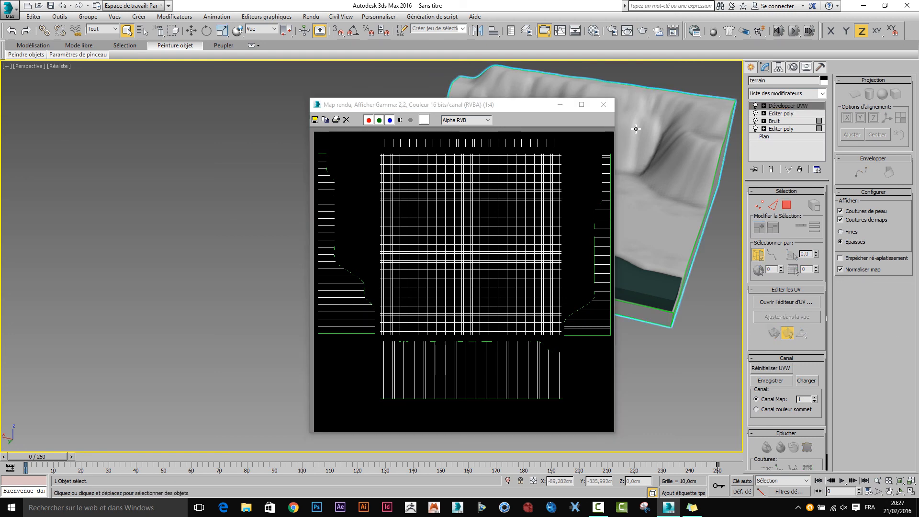
pyautogui.click(602, 105)
pyautogui.keyDown('alt'); pyautogui.moveTo(578, 220); pyautogui.dragTo(427, 267, button='middle'); pyautogui.keyUp('alt')
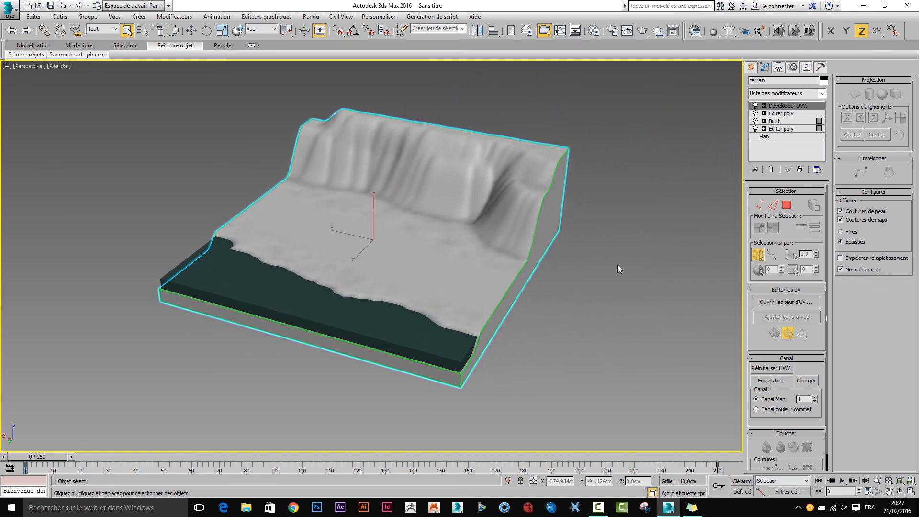